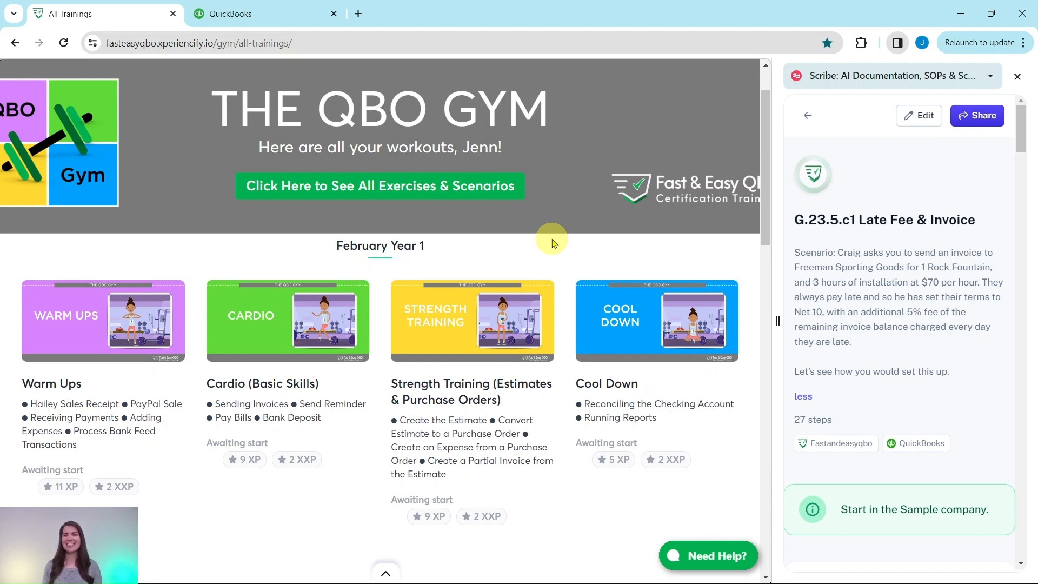
Open the Cardio (Basic Skills) workout under May Year 1 in the training list
{"action": "scroll", "coordinate": [330, 212], "scroll_direction": "down", "scroll_amount": 10}
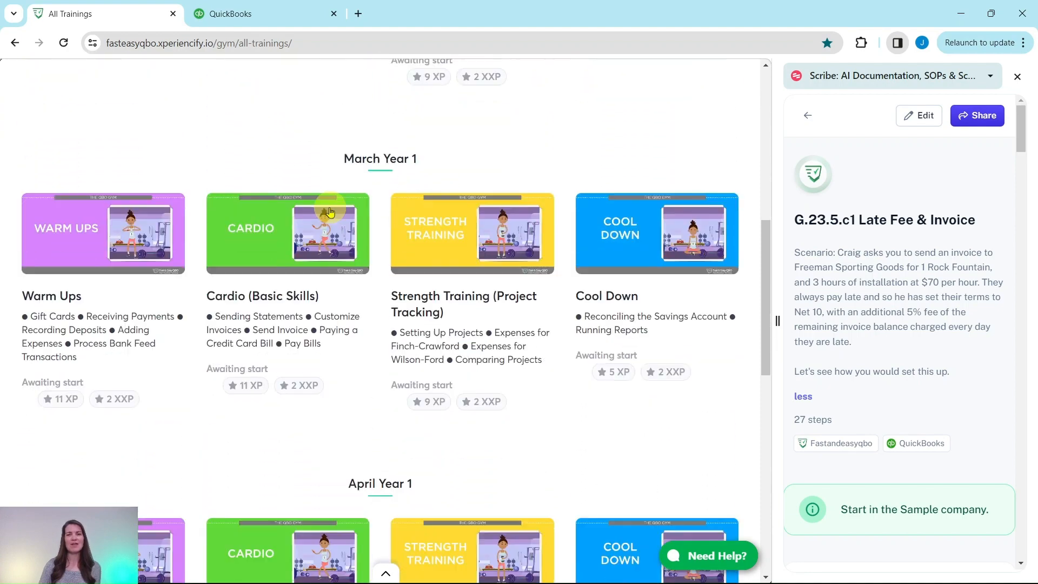
{"action": "scroll", "coordinate": [331, 212], "scroll_direction": "down", "scroll_amount": 9}
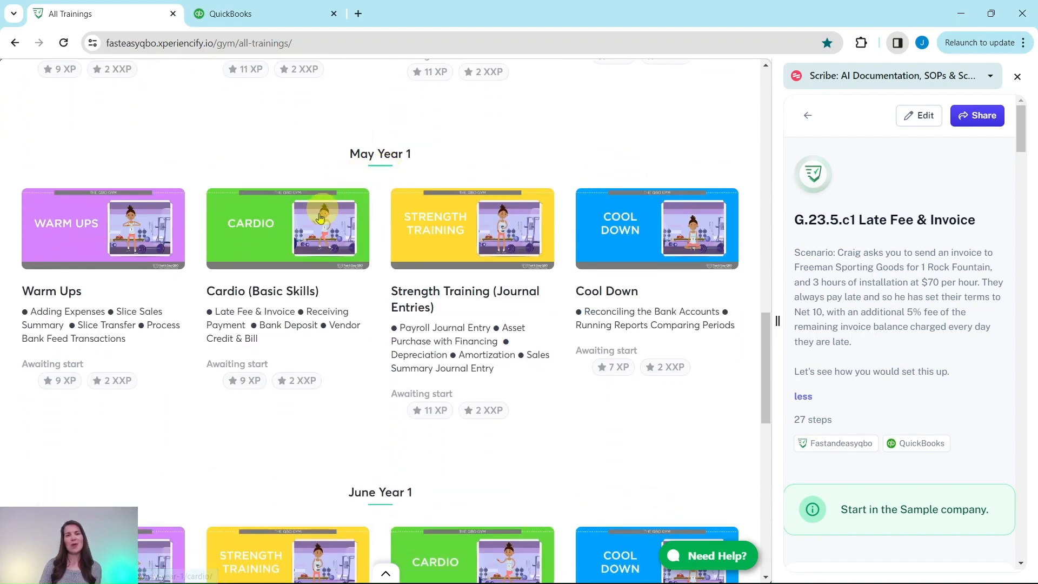
{"action": "left_click", "coordinate": [261, 243]}
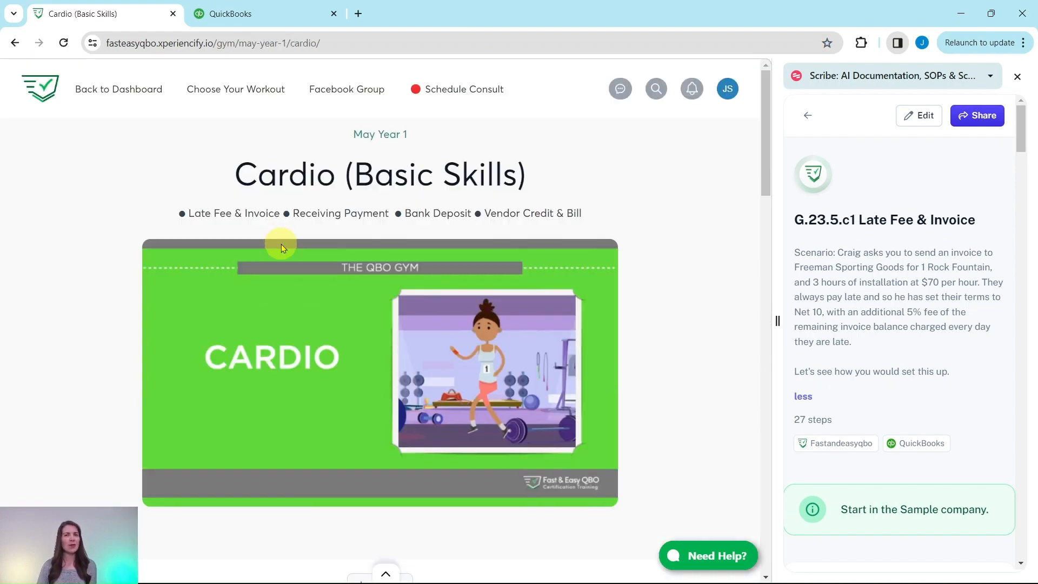
Look through the Cardio lesson page, from the quiz to the hands-on practice exercises G.23.5.c1 to G.23.5.c4
{"action": "scroll", "coordinate": [487, 129], "scroll_direction": "down", "scroll_amount": 2}
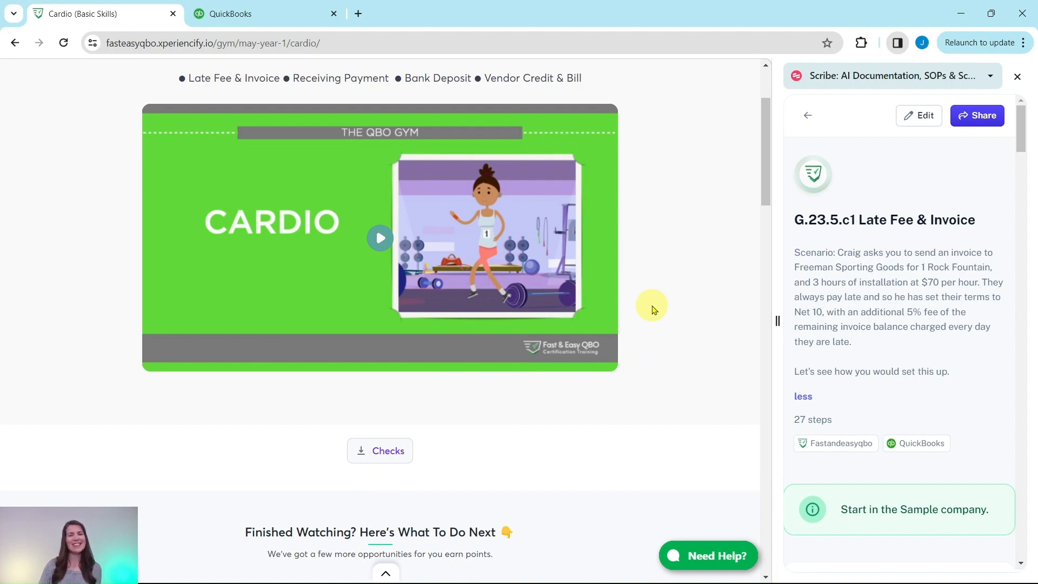
{"action": "scroll", "coordinate": [652, 310], "scroll_direction": "down", "scroll_amount": 7}
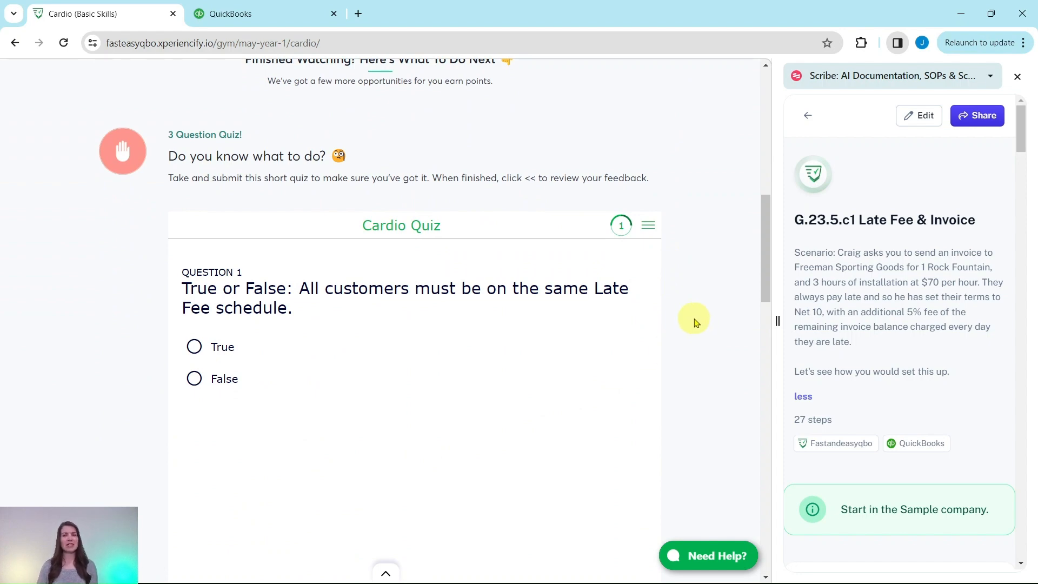
{"action": "scroll", "coordinate": [696, 323], "scroll_direction": "down", "scroll_amount": 10}
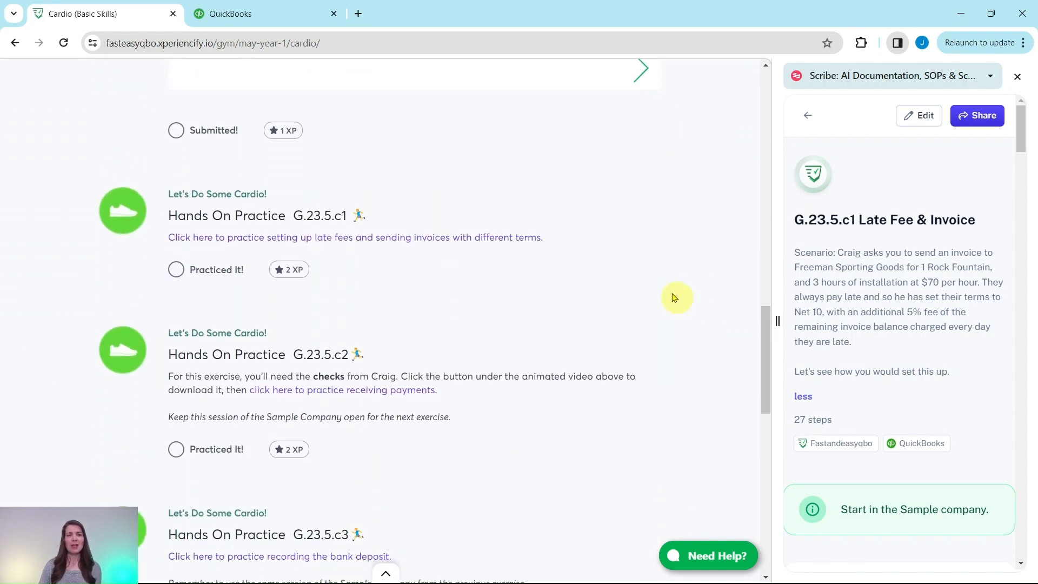
{"action": "scroll", "coordinate": [470, 394], "scroll_direction": "down", "scroll_amount": 5}
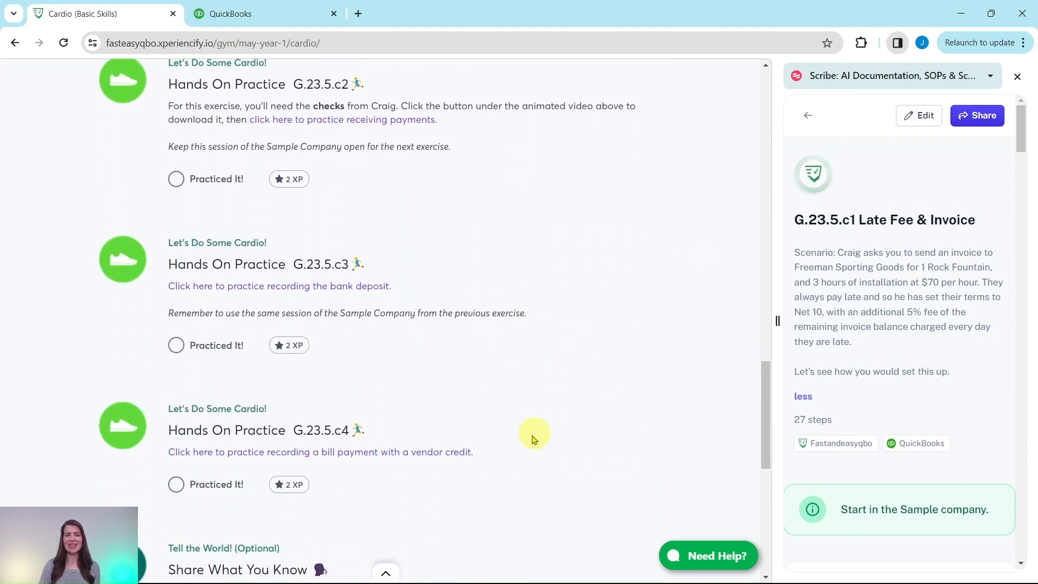
{"action": "scroll", "coordinate": [492, 438], "scroll_direction": "down", "scroll_amount": 4}
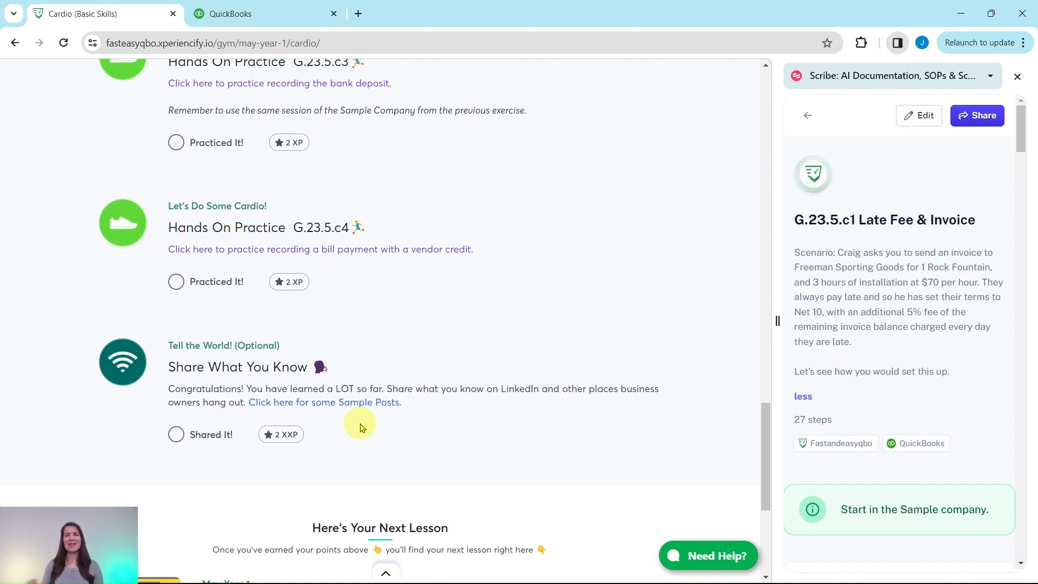
{"action": "scroll", "coordinate": [361, 425], "scroll_direction": "up", "scroll_amount": 9}
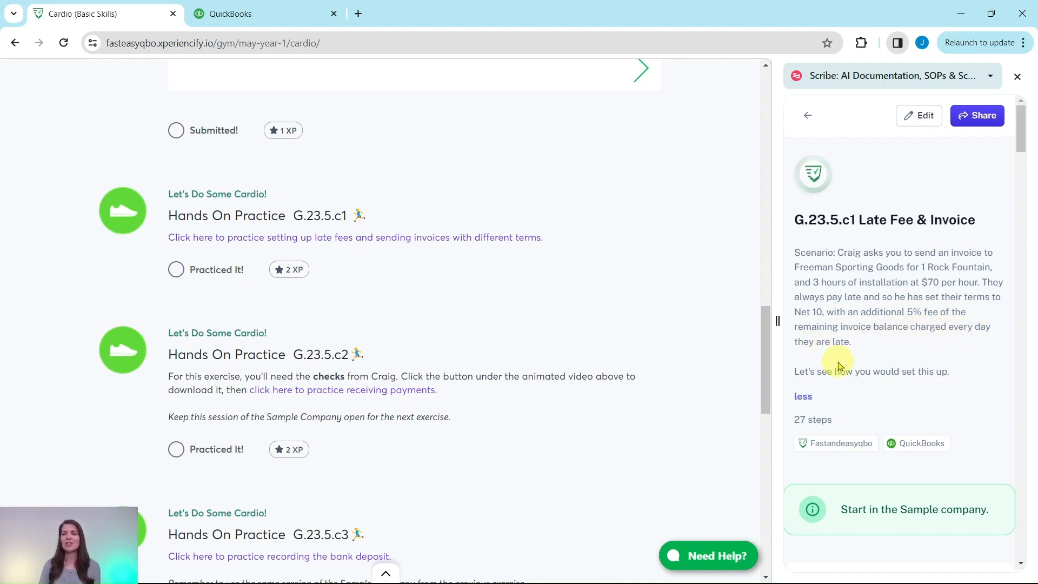
Switch to the QuickBooks sample company and read the Late Fee & Invoice guide's introduction on how late fees work
{"action": "scroll", "coordinate": [863, 336], "scroll_direction": "down", "scroll_amount": 1}
{"action": "scroll", "coordinate": [863, 335], "scroll_direction": "down", "scroll_amount": 3}
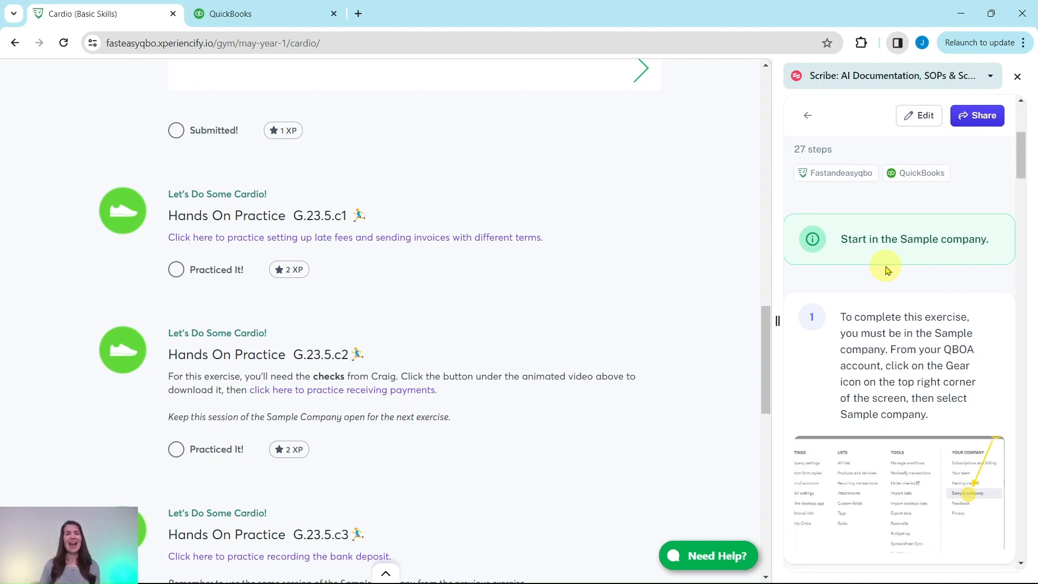
{"action": "left_click", "coordinate": [295, 19]}
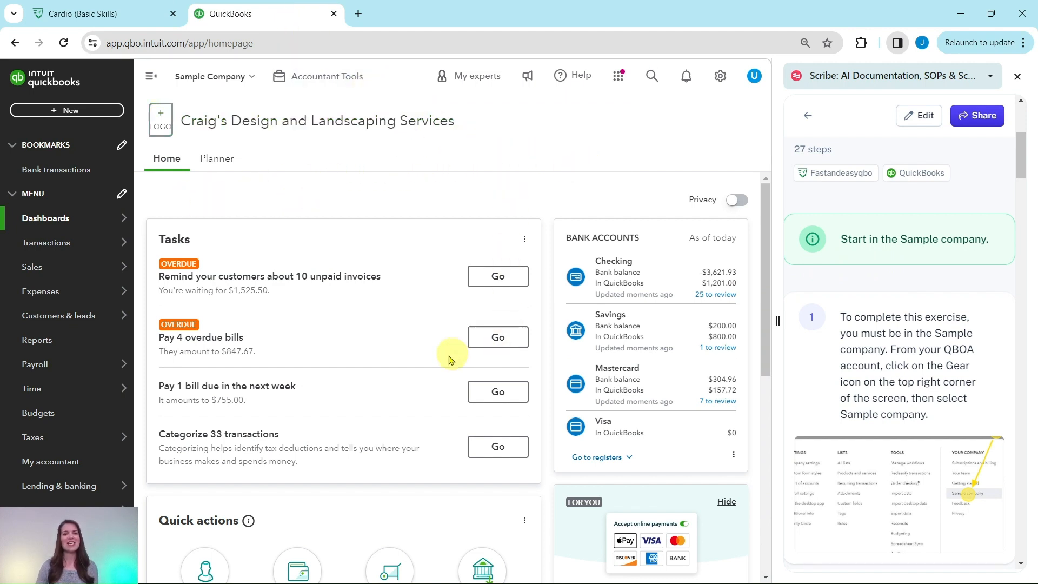
{"action": "scroll", "coordinate": [892, 334], "scroll_direction": "down", "scroll_amount": 15}
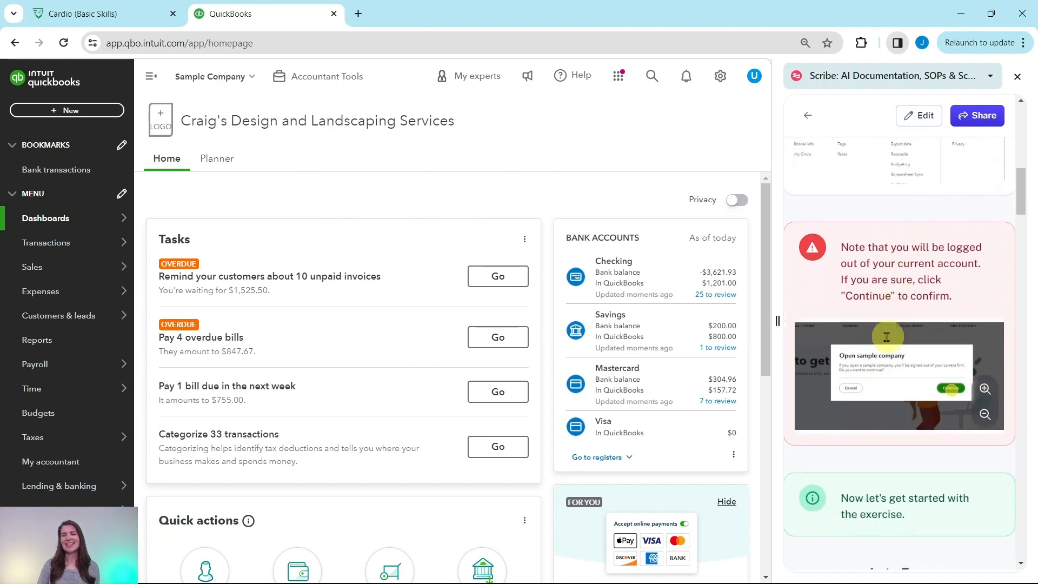
{"action": "scroll", "coordinate": [859, 340], "scroll_direction": "down", "scroll_amount": 4}
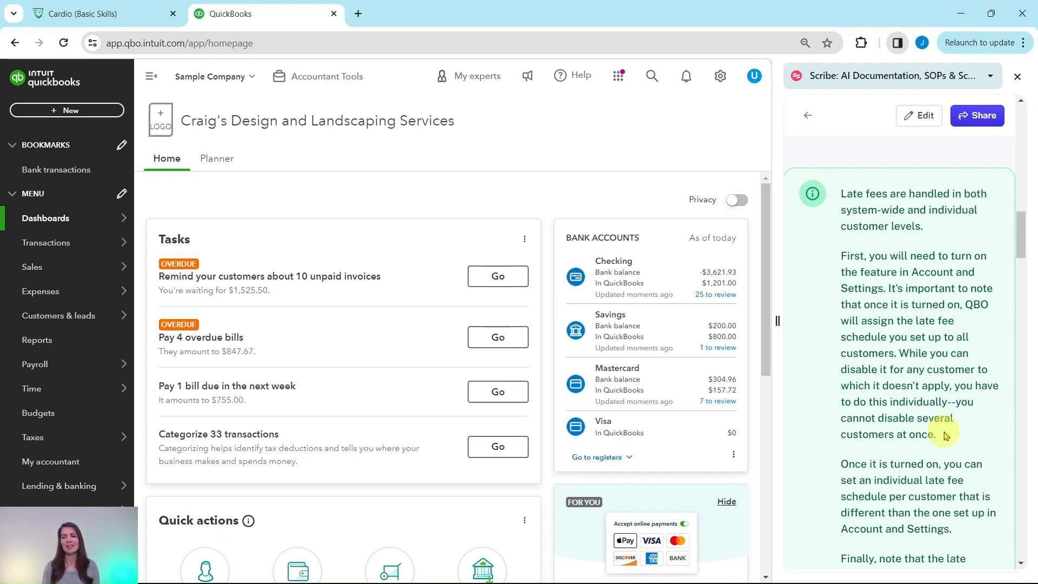
{"action": "scroll", "coordinate": [945, 435], "scroll_direction": "down", "scroll_amount": 3}
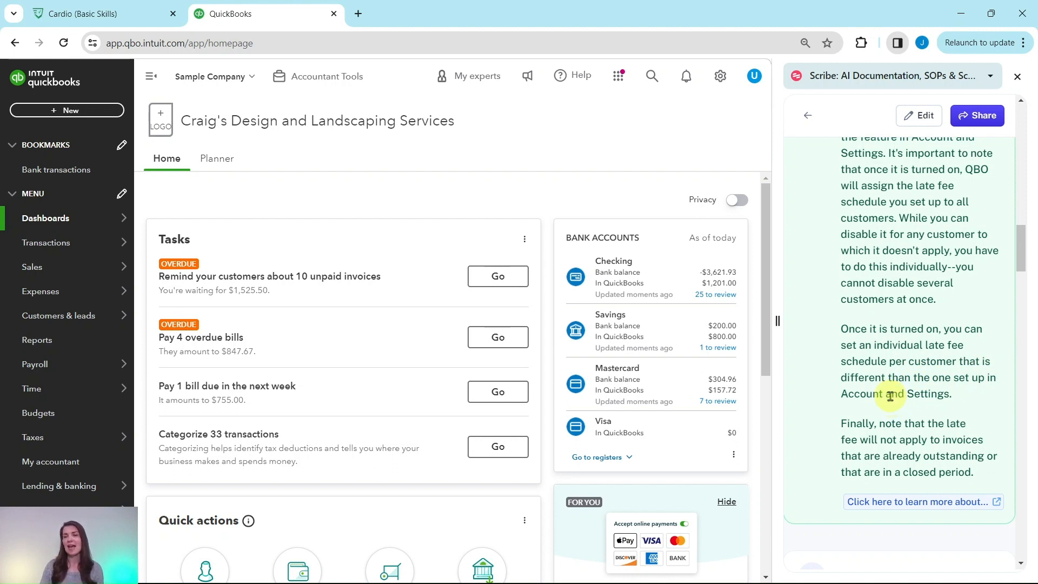
{"action": "scroll", "coordinate": [891, 397], "scroll_direction": "down", "scroll_amount": 4}
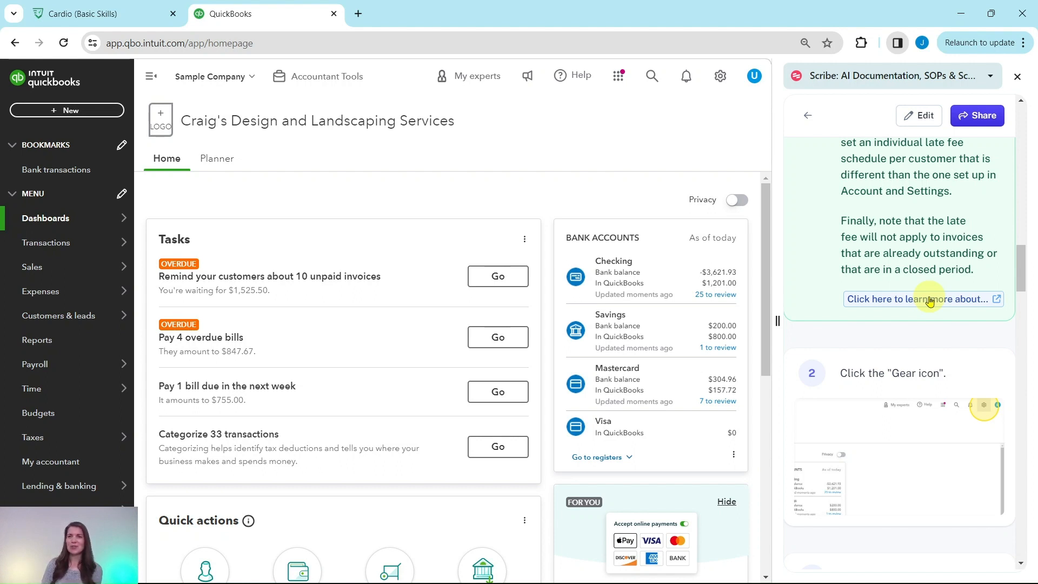
{"action": "scroll", "coordinate": [929, 301], "scroll_direction": "down", "scroll_amount": 4}
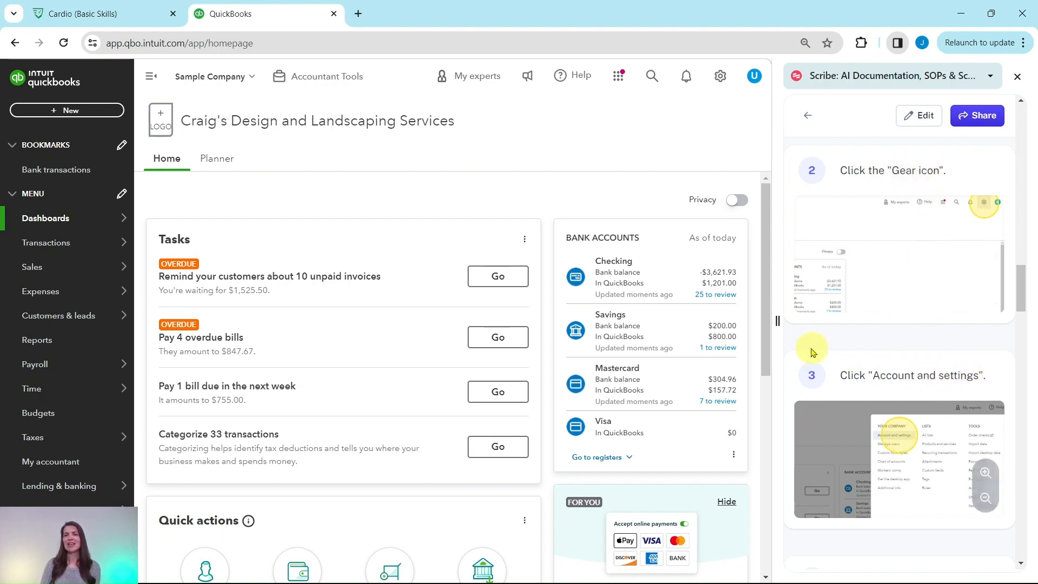
Open the Sales section of the company's Account and Settings
{"action": "left_click", "coordinate": [722, 79]}
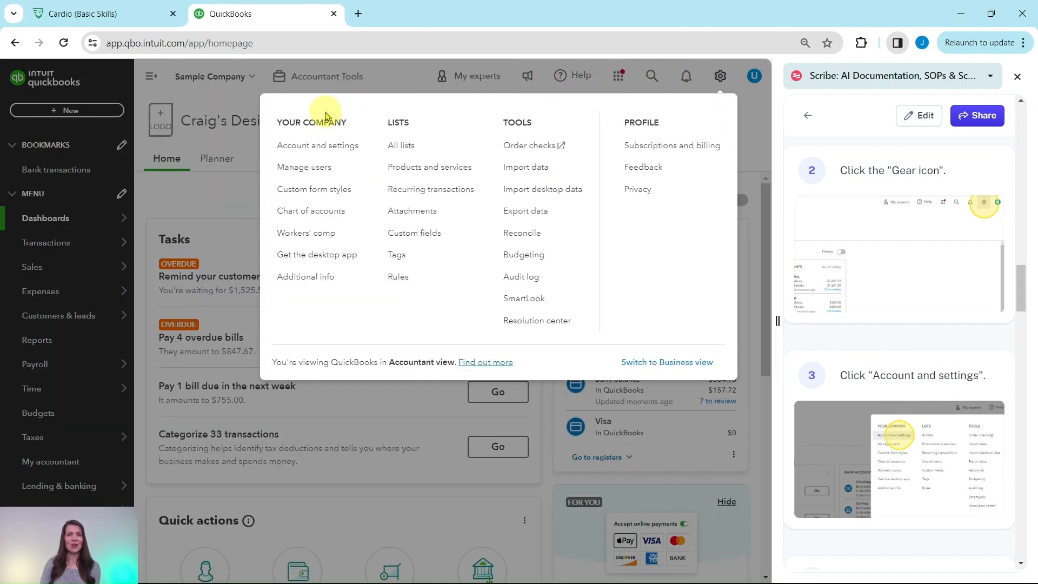
{"action": "left_click", "coordinate": [308, 148]}
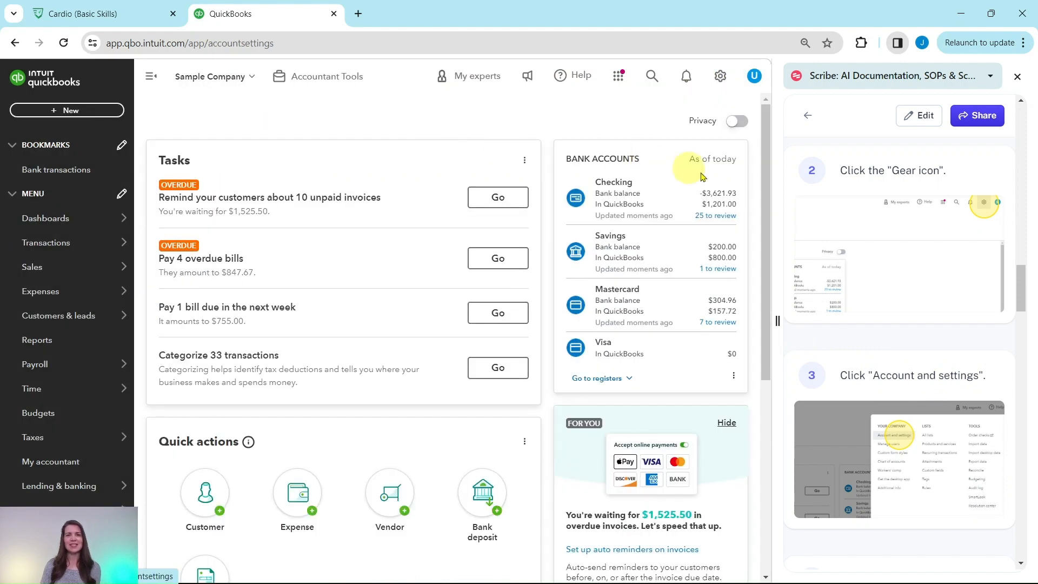
{"action": "scroll", "coordinate": [827, 233], "scroll_direction": "down", "scroll_amount": 5}
{"action": "scroll", "coordinate": [828, 238], "scroll_direction": "down", "scroll_amount": 3}
{"action": "scroll", "coordinate": [828, 236], "scroll_direction": "up", "scroll_amount": 1}
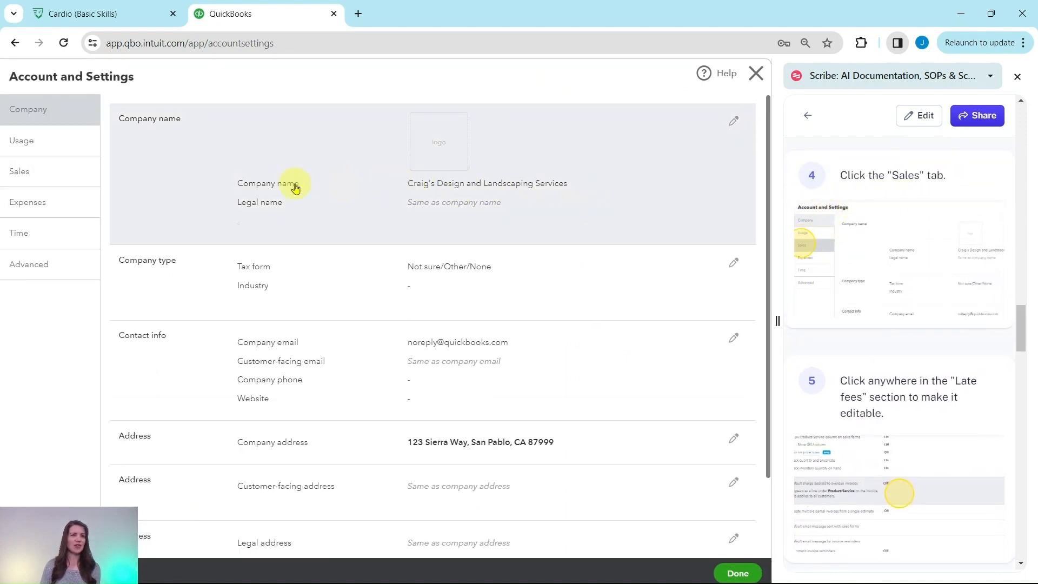
{"action": "left_click", "coordinate": [16, 177]}
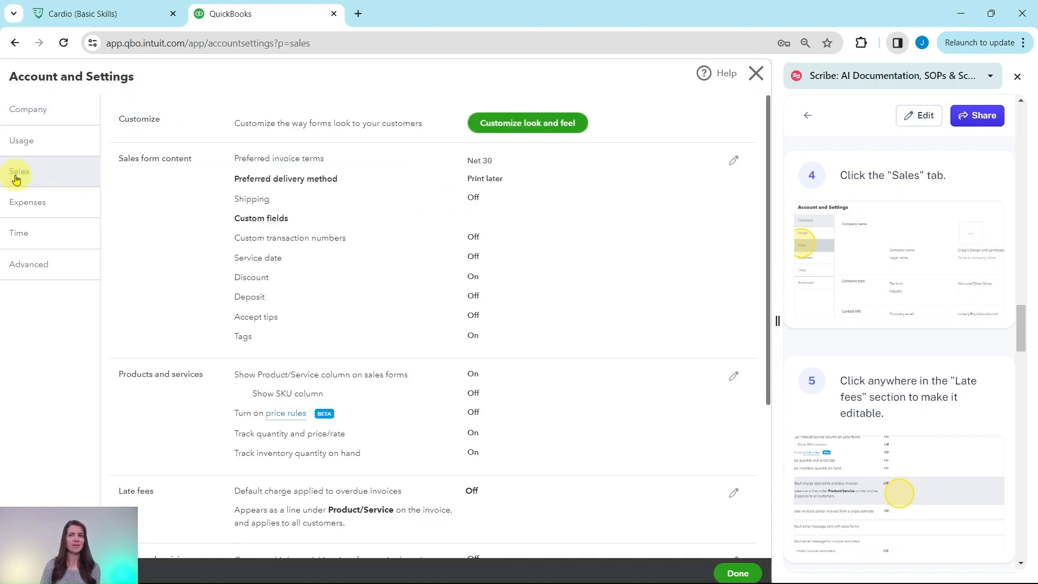
Edit the Late fees settings and turn on the default charge applied to overdue invoices
{"action": "scroll", "coordinate": [617, 211], "scroll_direction": "down", "scroll_amount": 4}
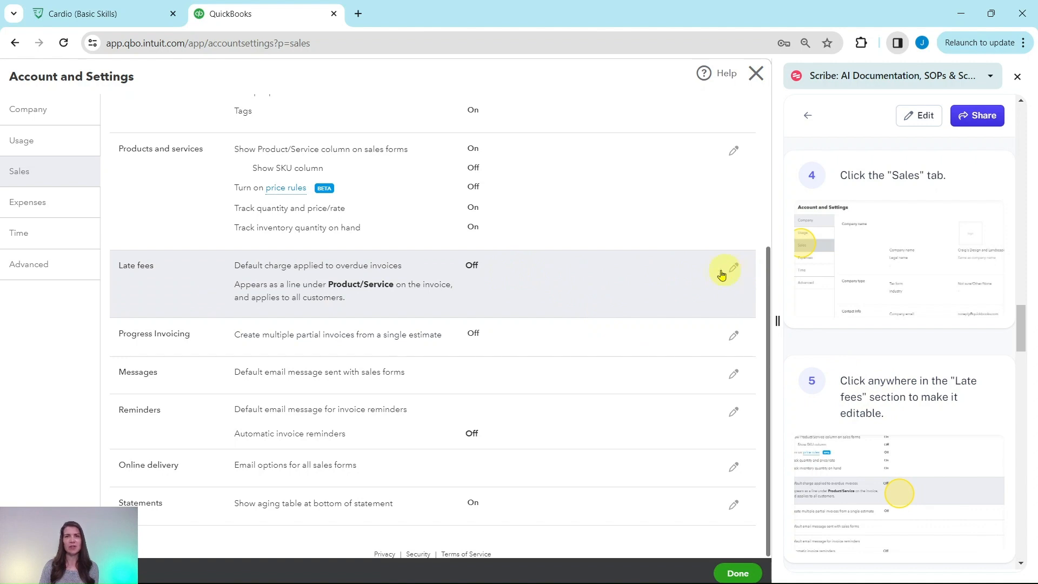
{"action": "left_click", "coordinate": [652, 275]}
{"action": "scroll", "coordinate": [841, 342], "scroll_direction": "down", "scroll_amount": 7}
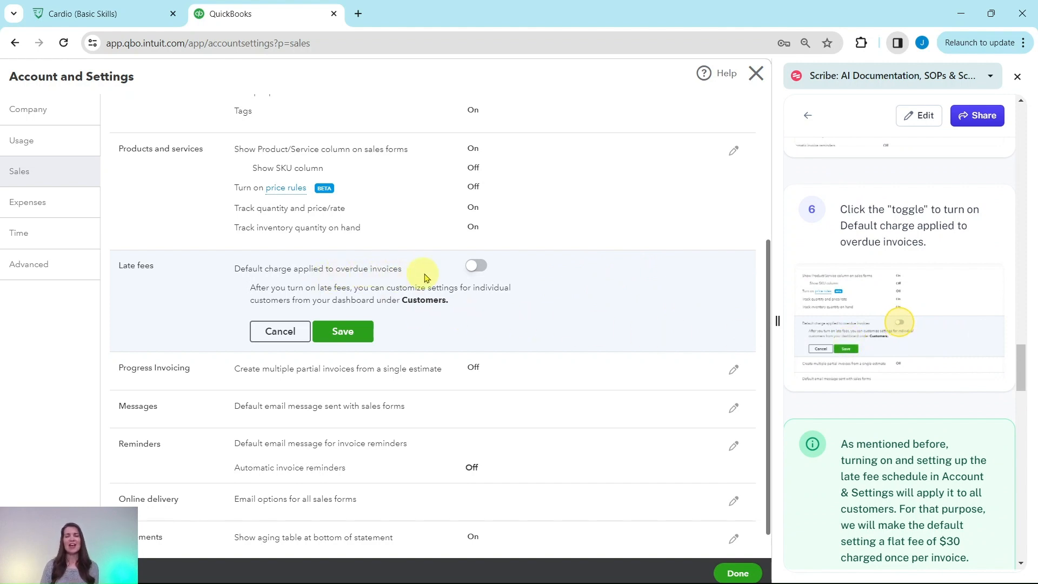
{"action": "left_click", "coordinate": [479, 267]}
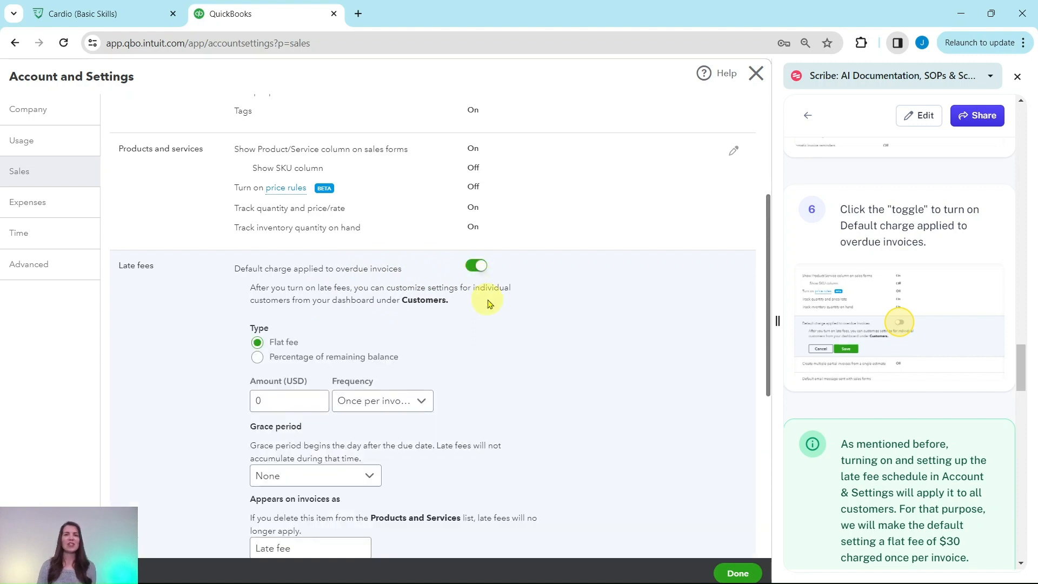
Set the default late fee to a flat fee of 30 USD with the frequency Once per invoice
{"action": "scroll", "coordinate": [900, 269], "scroll_direction": "down", "scroll_amount": 5}
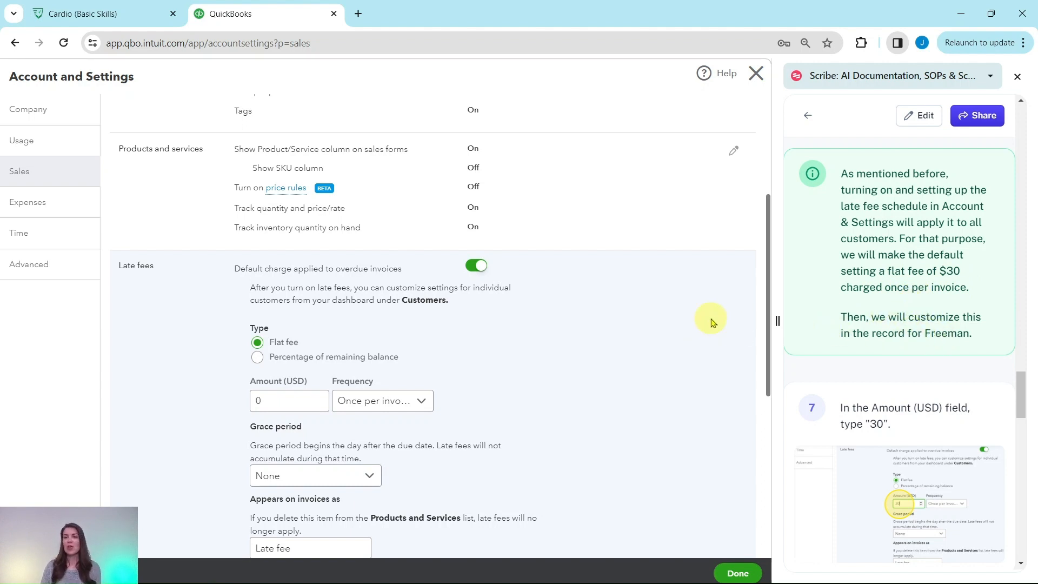
{"action": "scroll", "coordinate": [711, 323], "scroll_direction": "down", "scroll_amount": 3}
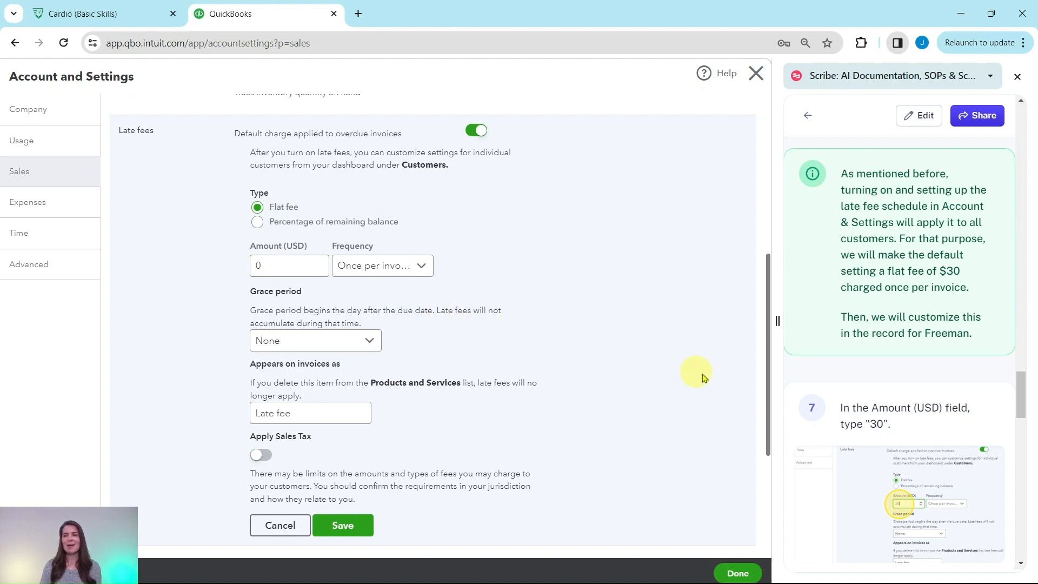
{"action": "left_click", "coordinate": [259, 266]}
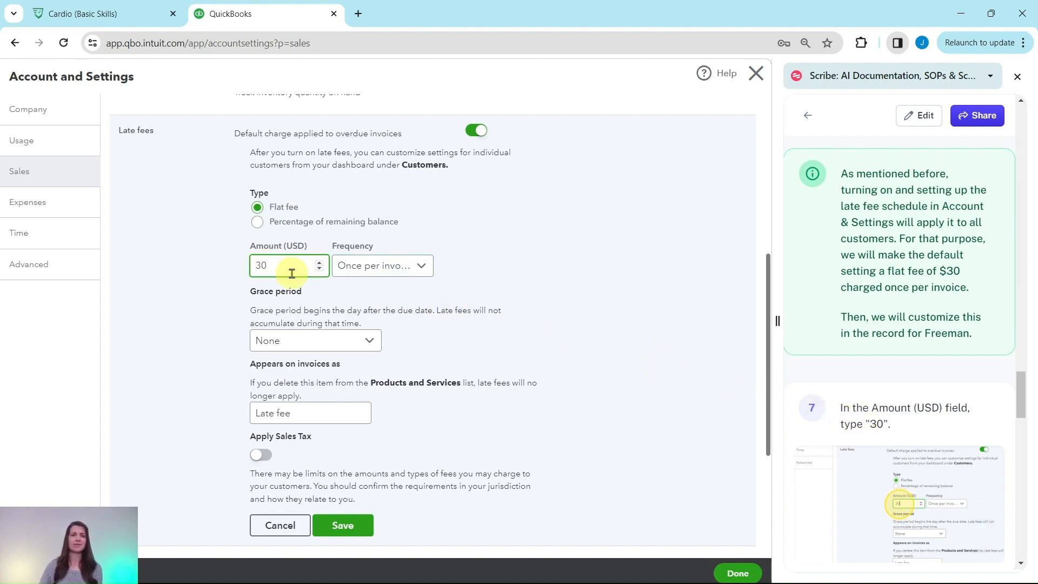
{"action": "scroll", "coordinate": [883, 365], "scroll_direction": "down", "scroll_amount": 8}
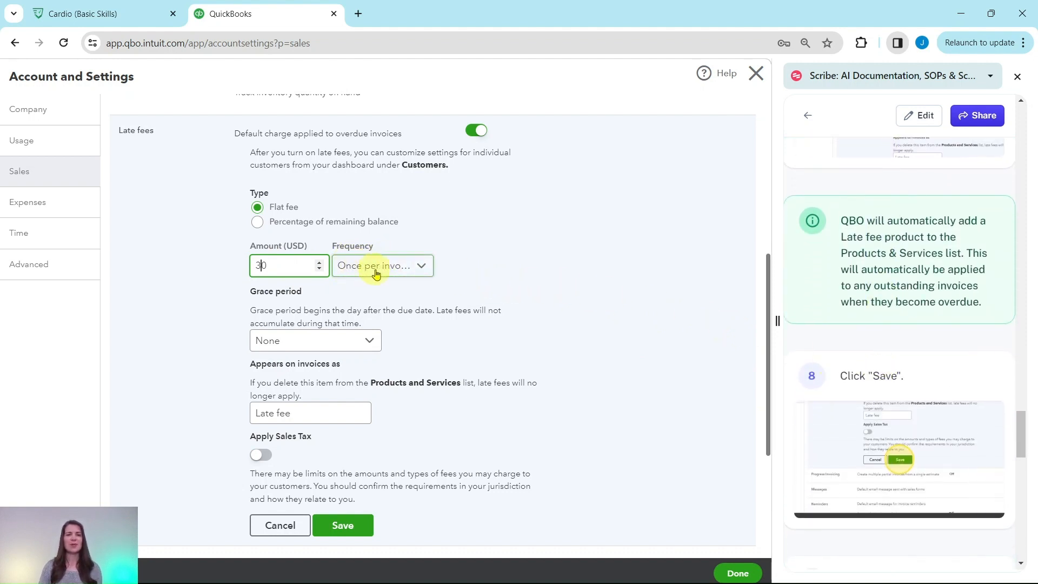
{"action": "left_click", "coordinate": [421, 267]}
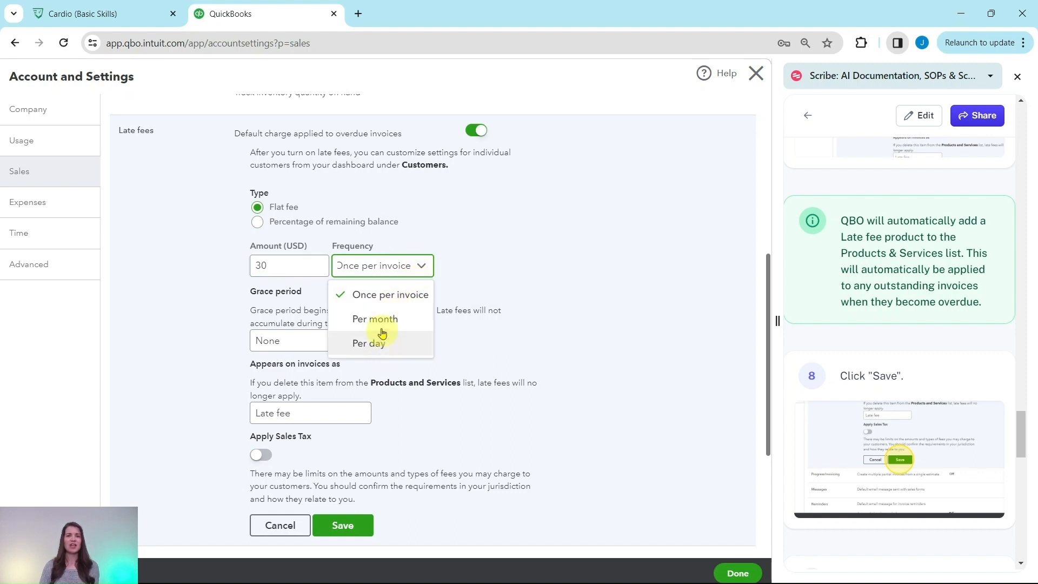
{"action": "left_click", "coordinate": [378, 298]}
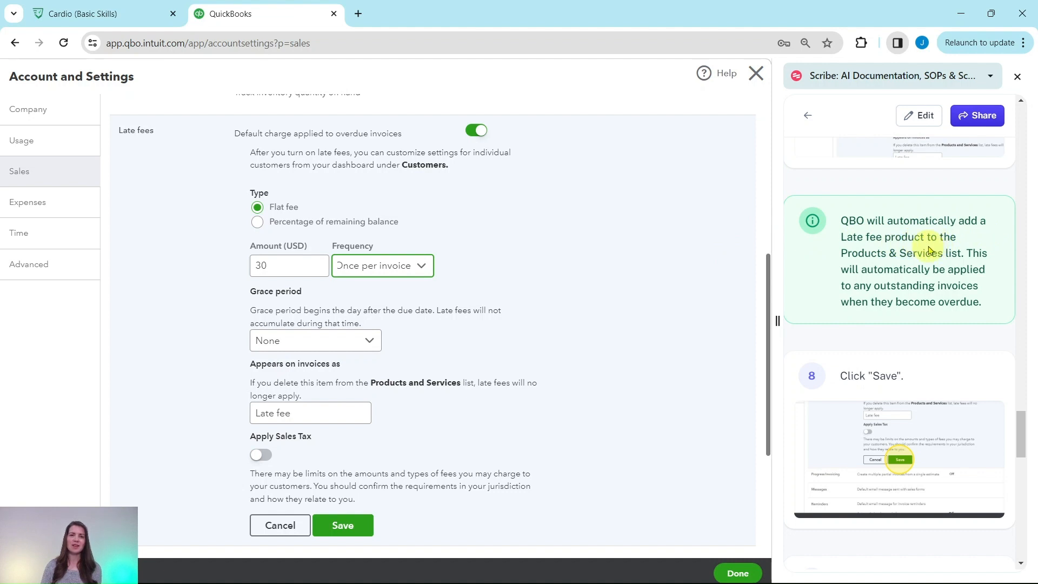
Save the late fee settings and close Account and Settings
{"action": "left_click", "coordinate": [268, 413]}
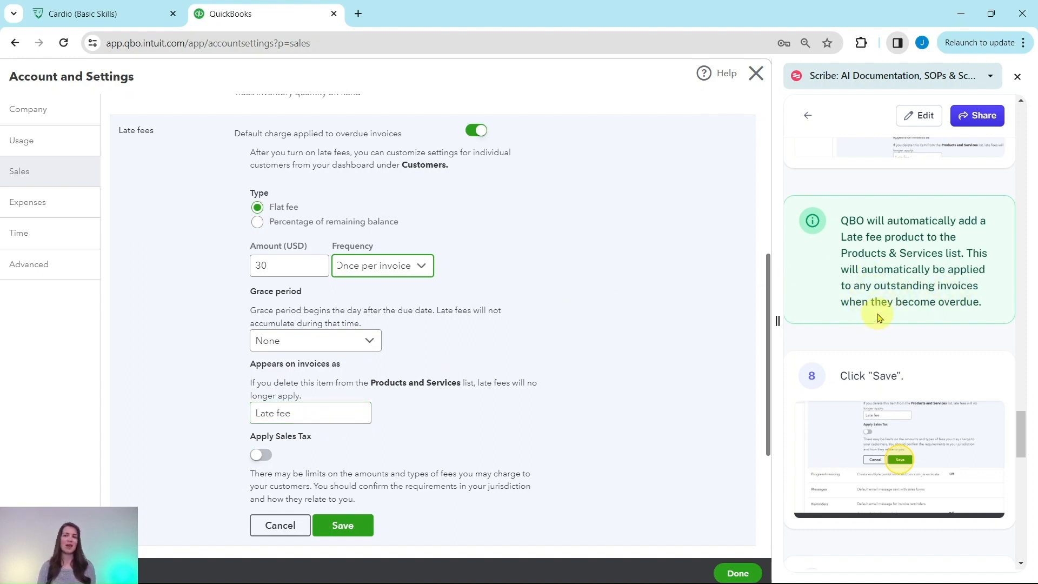
{"action": "left_click", "coordinate": [325, 413]}
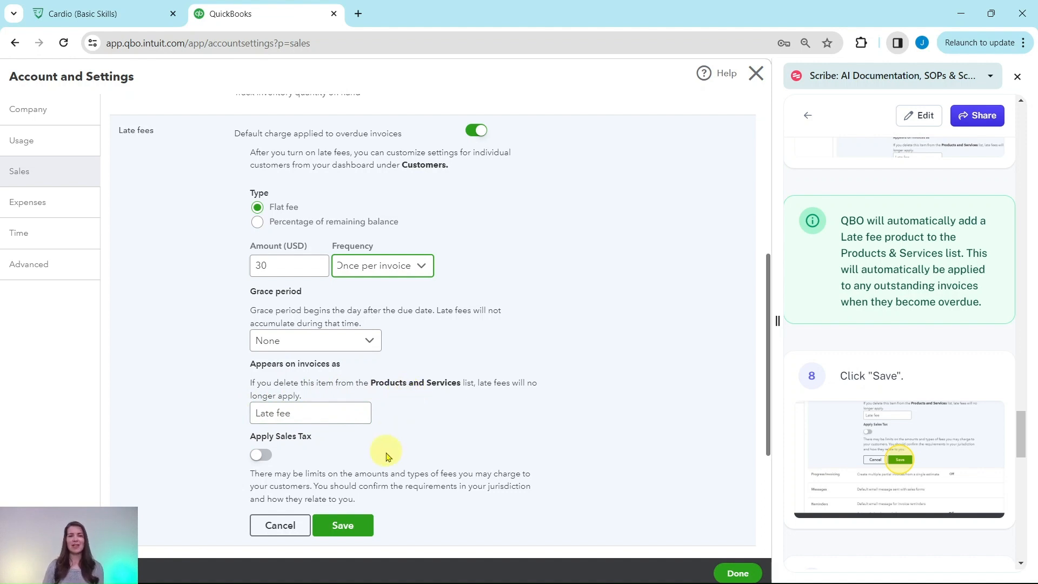
{"action": "left_click", "coordinate": [343, 526]}
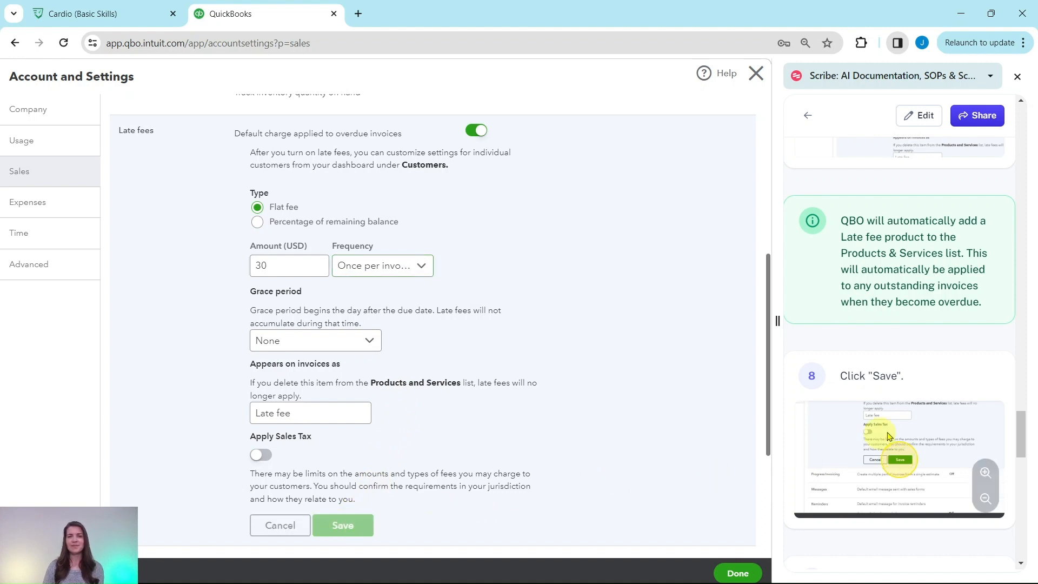
{"action": "scroll", "coordinate": [889, 436], "scroll_direction": "down", "scroll_amount": 7}
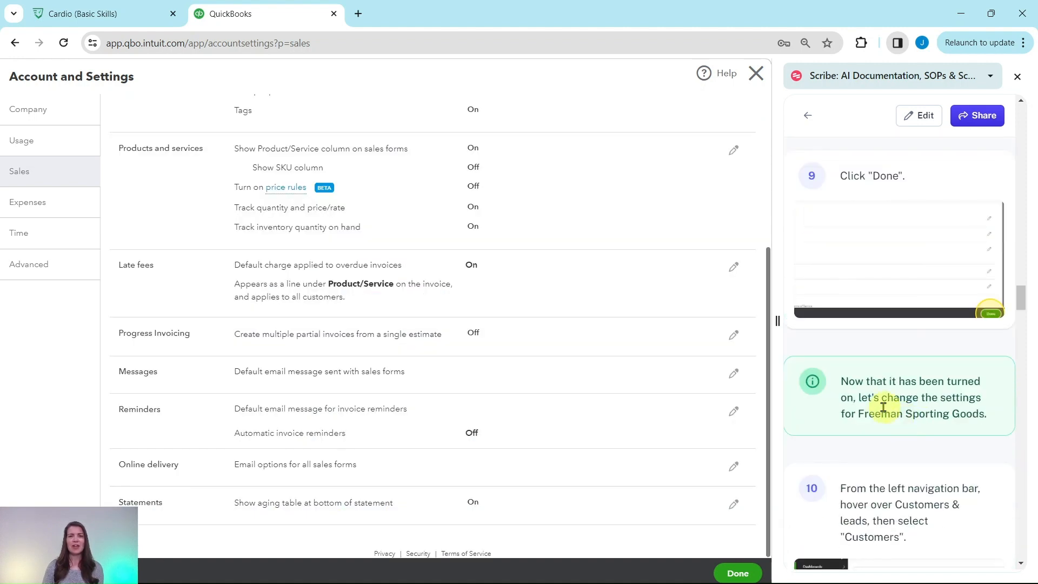
{"action": "left_click", "coordinate": [737, 574]}
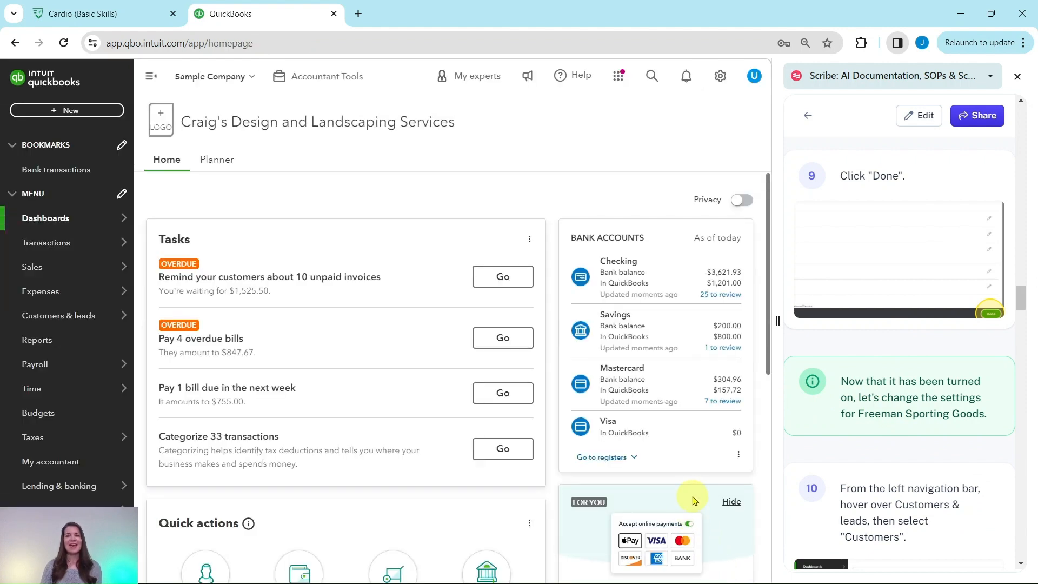
{"action": "scroll", "coordinate": [885, 407], "scroll_direction": "down", "scroll_amount": 3}
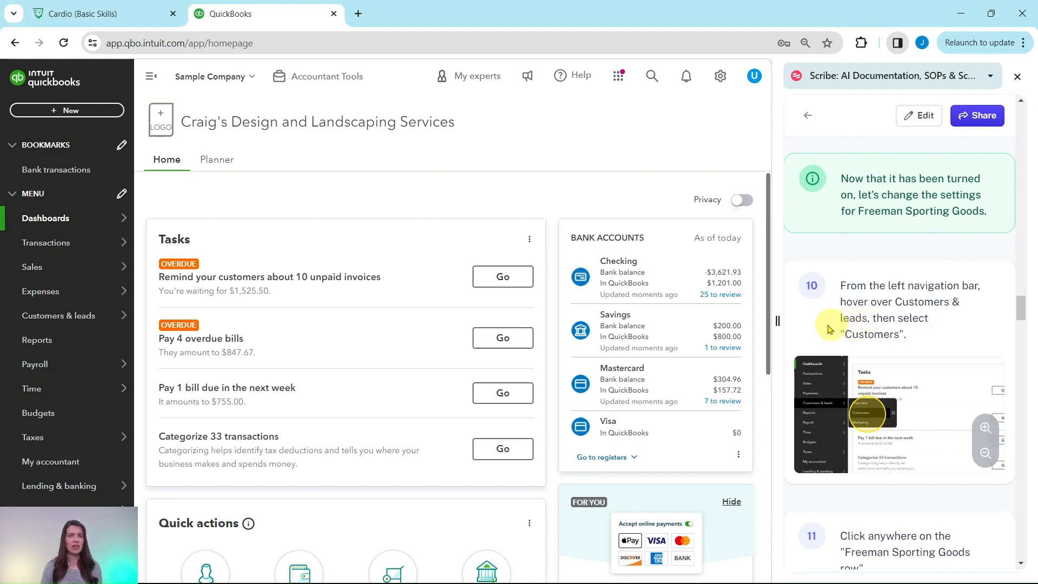
Go to the Customers list and open the Freeman Sporting Goods customer record
{"action": "mouse_move", "coordinate": [88, 315]}
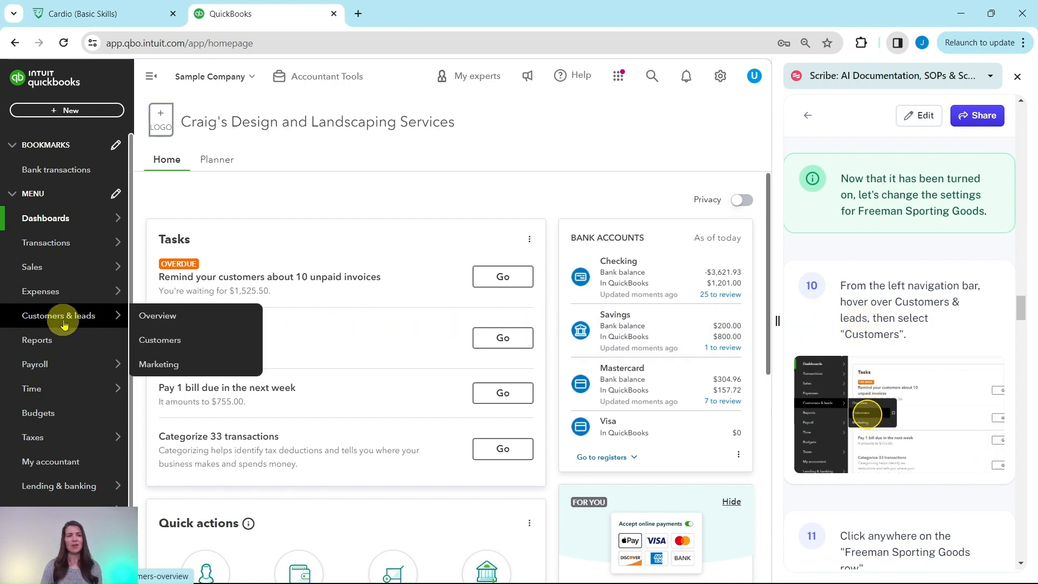
{"action": "left_click", "coordinate": [164, 342]}
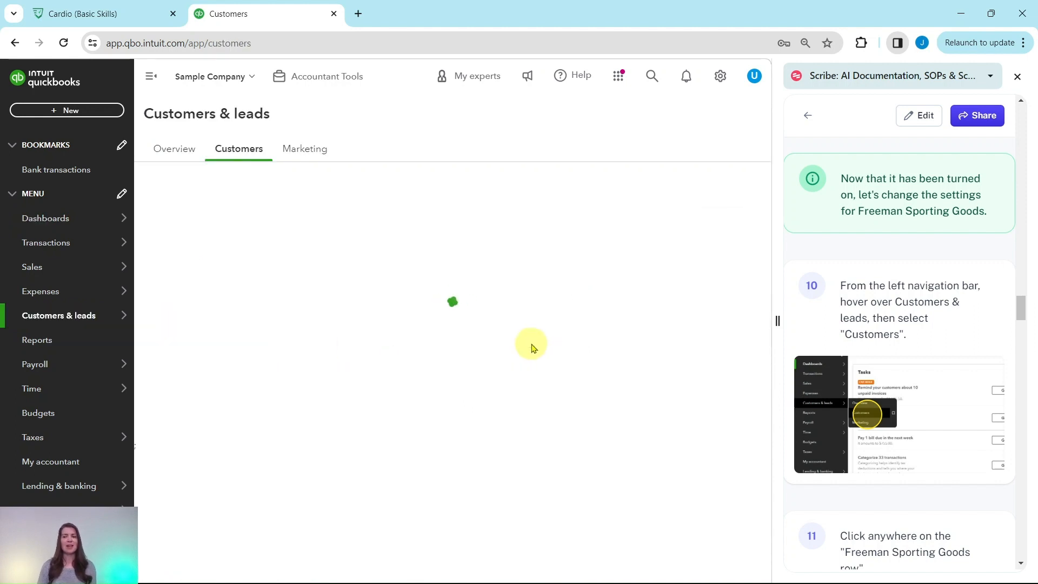
{"action": "scroll", "coordinate": [903, 339], "scroll_direction": "down", "scroll_amount": 5}
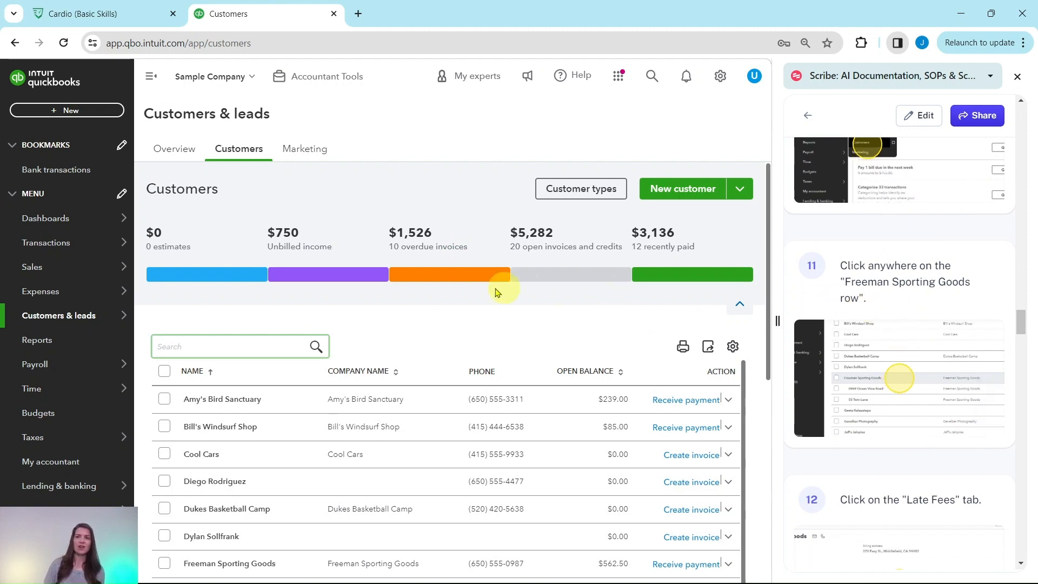
{"action": "scroll", "coordinate": [417, 338], "scroll_direction": "down", "scroll_amount": 4}
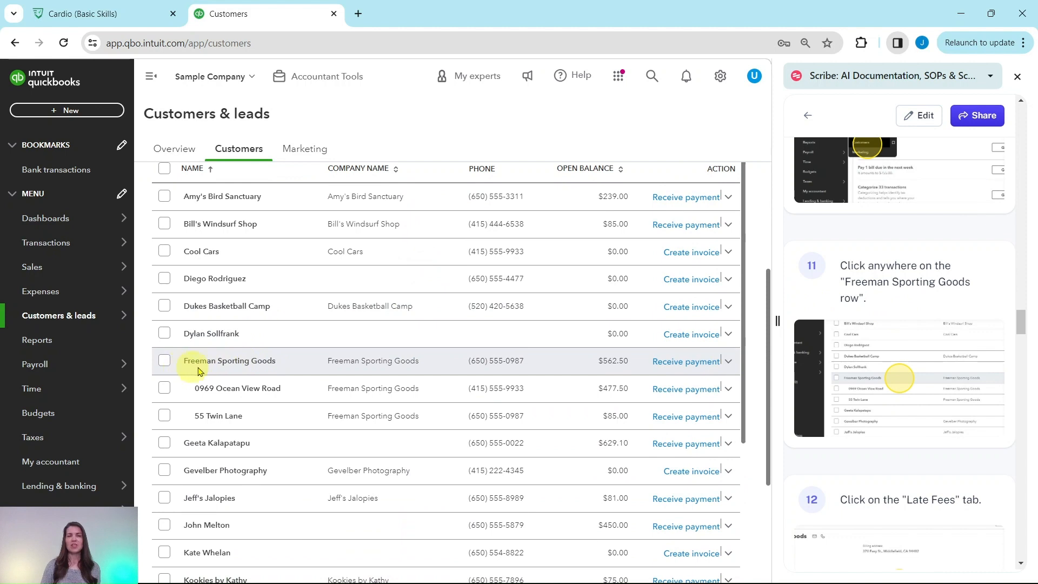
{"action": "left_click", "coordinate": [285, 371]}
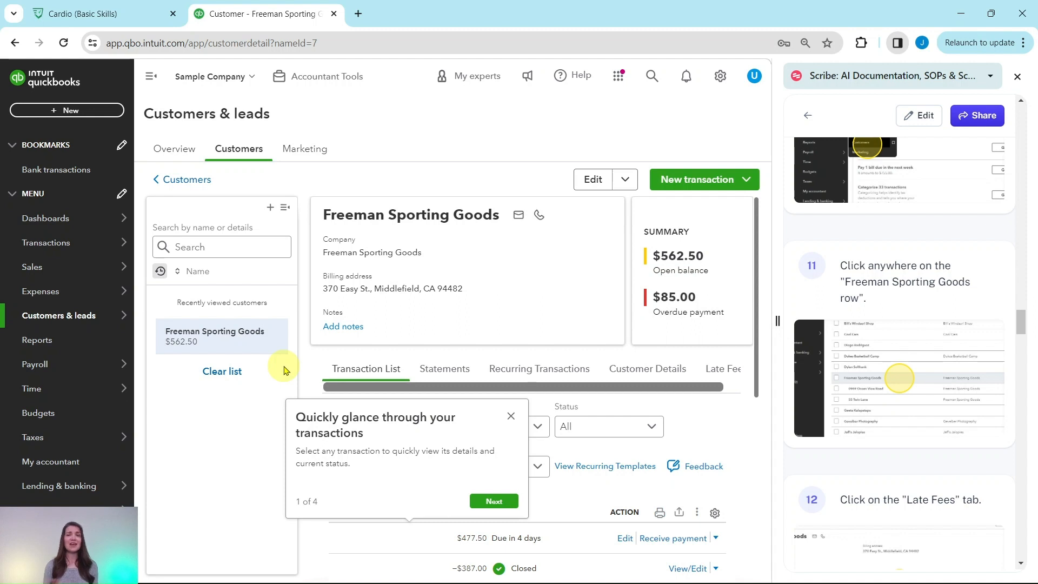
Dismiss the transaction tour pop-up, collapse the customer list, and open the late fee settings for Freeman Sporting Goods
{"action": "left_click", "coordinate": [512, 419]}
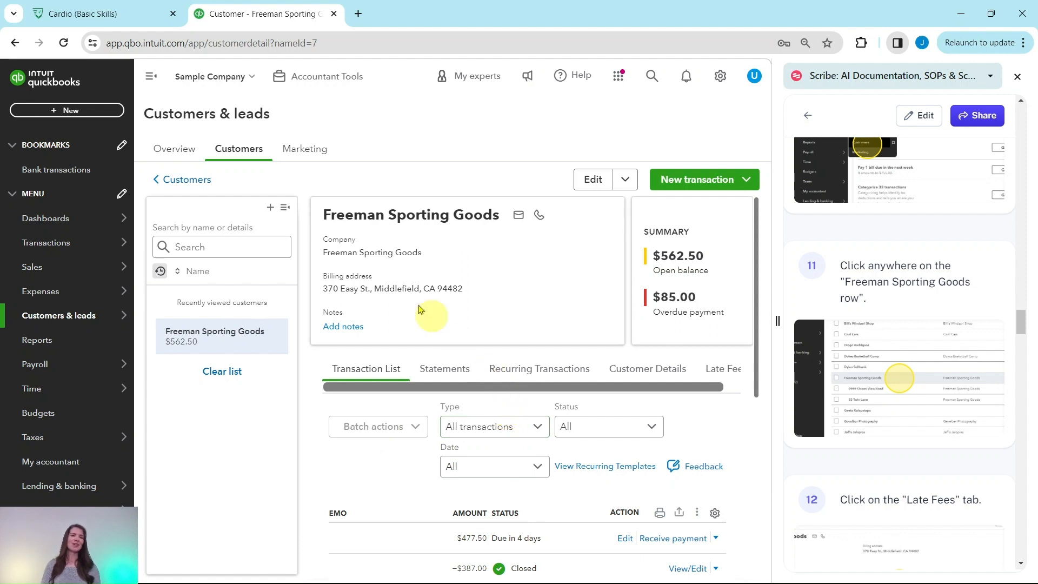
{"action": "left_click", "coordinate": [284, 208]}
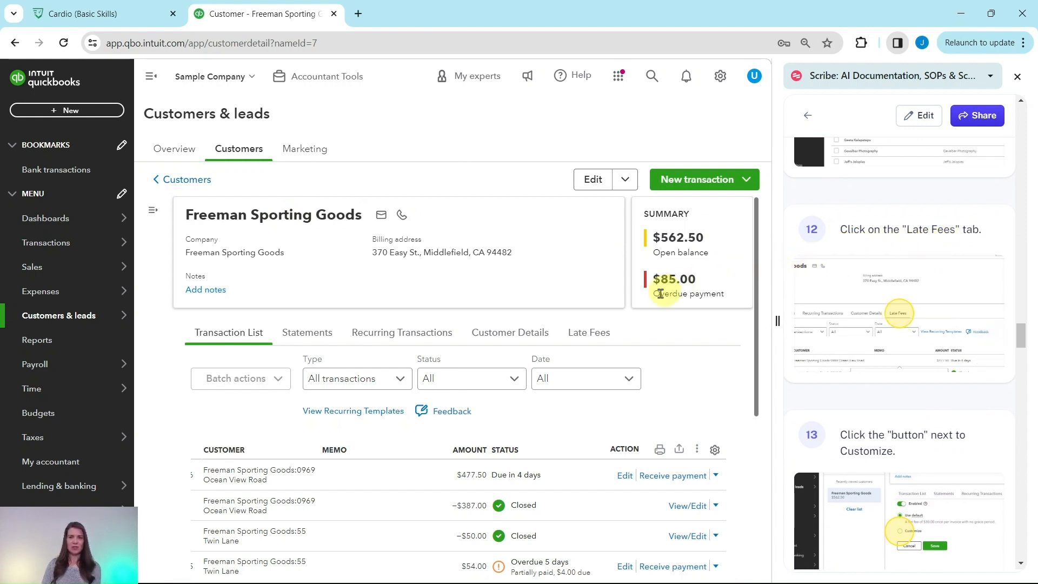
{"action": "left_click", "coordinate": [590, 332]}
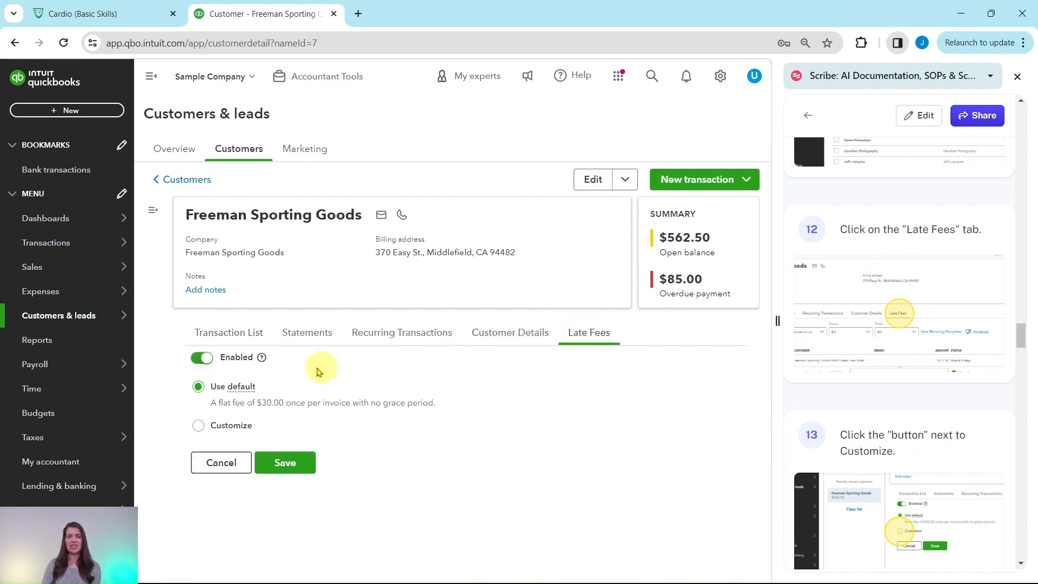
{"action": "mouse_move", "coordinate": [236, 391]}
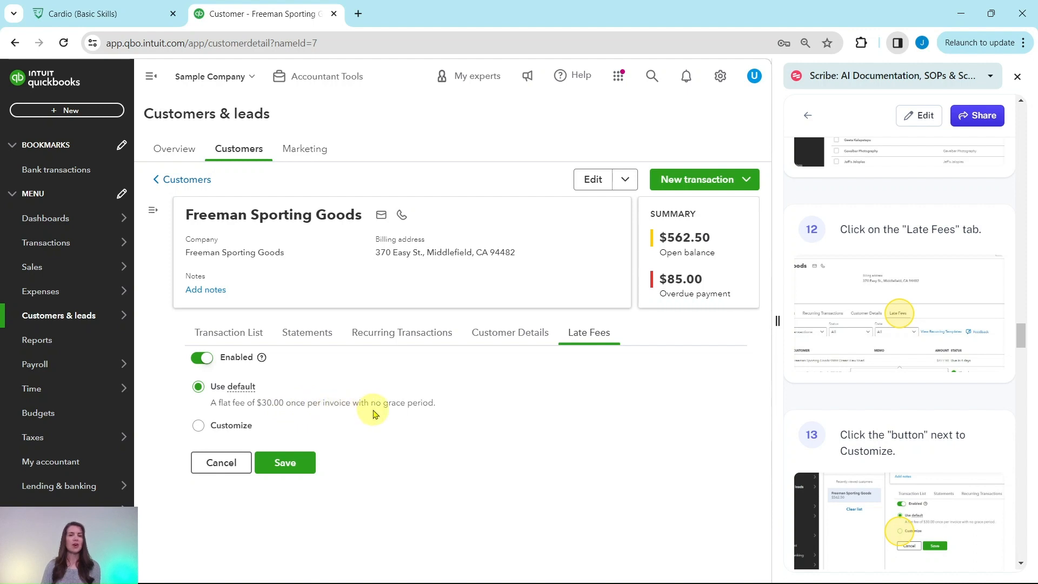
Switch the customer's late fees from the default to Customize and choose Percentage of remaining balance as the type
{"action": "scroll", "coordinate": [920, 378], "scroll_direction": "down", "scroll_amount": 5}
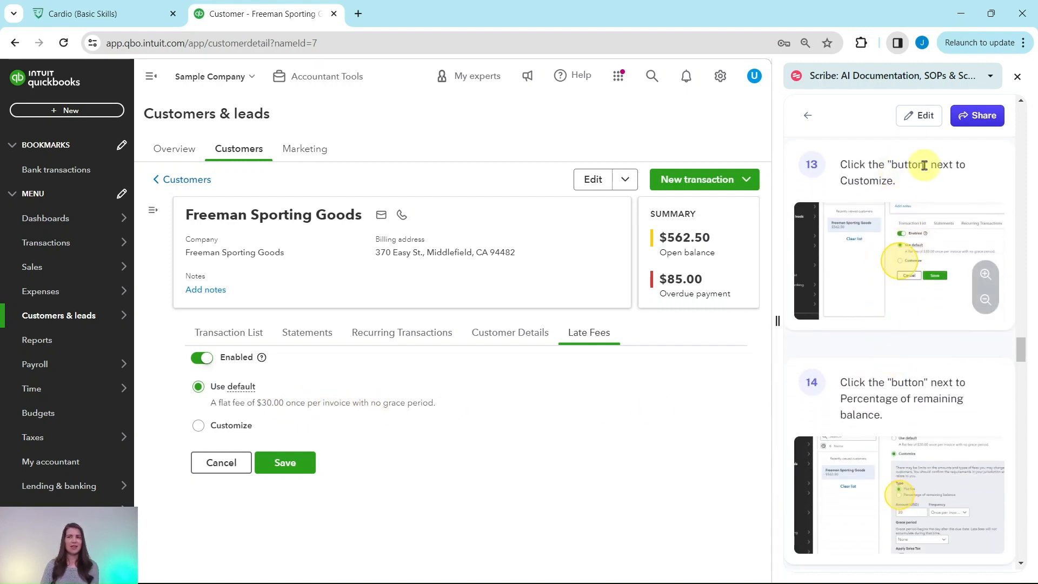
{"action": "left_click", "coordinate": [203, 427]}
{"action": "scroll", "coordinate": [383, 370], "scroll_direction": "down", "scroll_amount": 3}
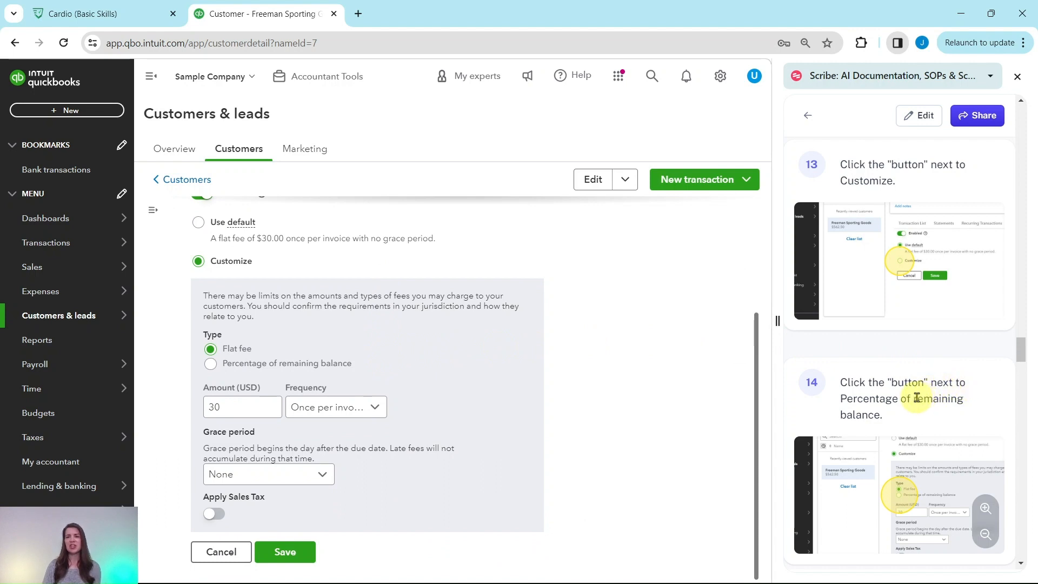
{"action": "left_click", "coordinate": [206, 371]}
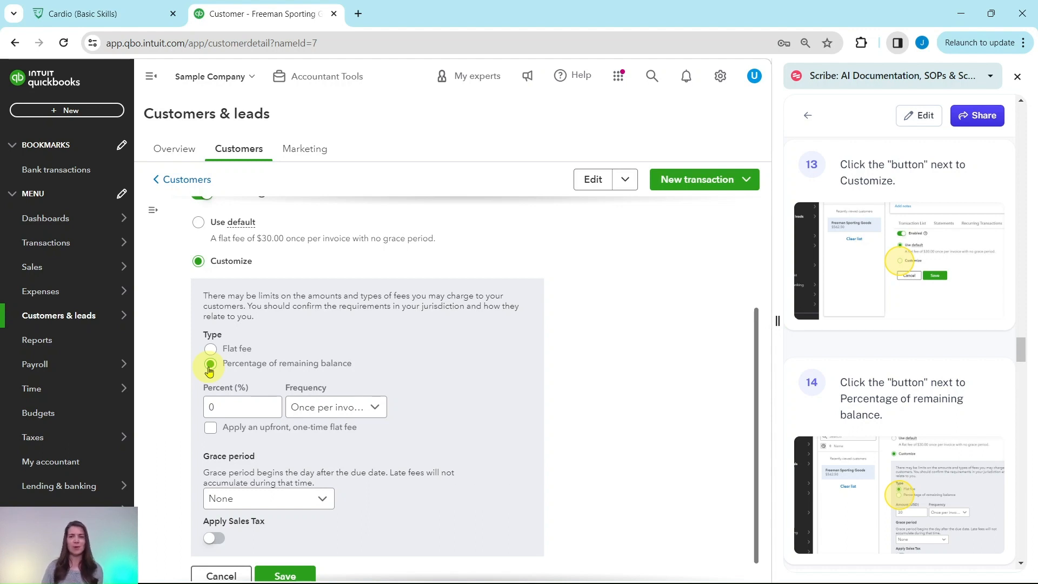
Set the customized late fee to 5 percent with the frequency Per day
{"action": "scroll", "coordinate": [839, 384], "scroll_direction": "down", "scroll_amount": 5}
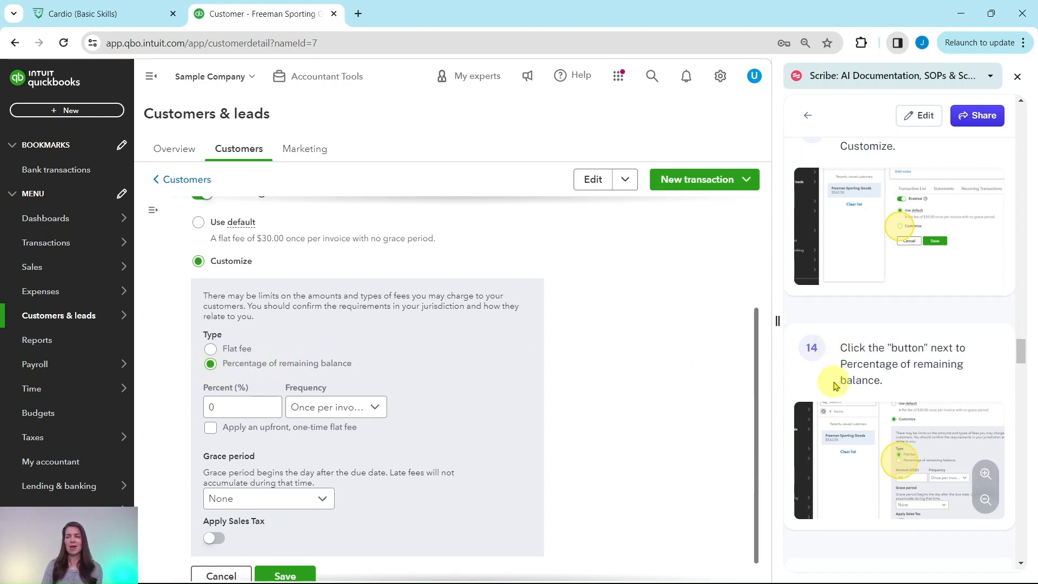
{"action": "scroll", "coordinate": [839, 384], "scroll_direction": "down", "scroll_amount": 1}
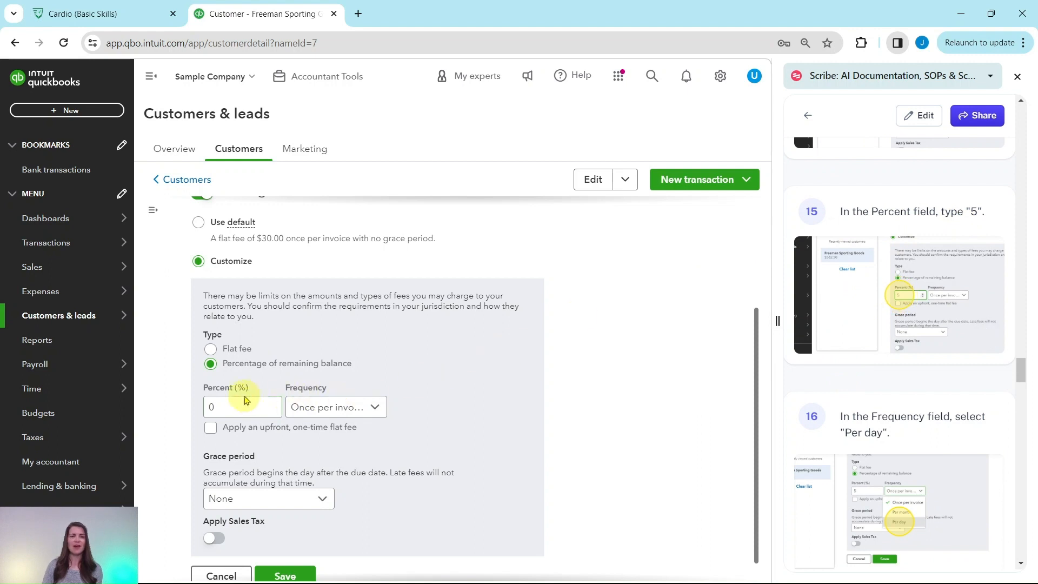
{"action": "left_click", "coordinate": [213, 409]}
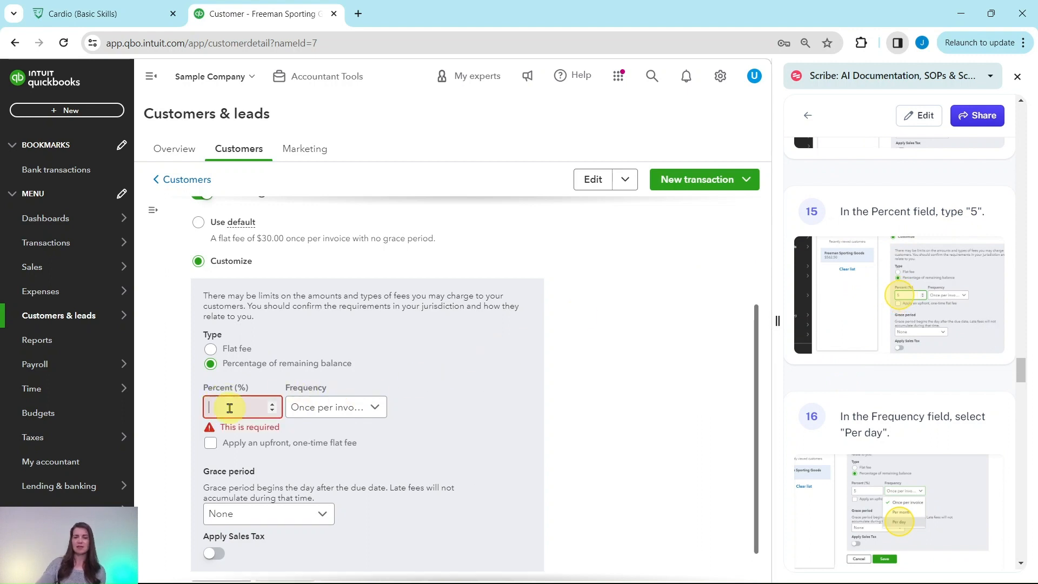
{"action": "type", "text": "5"}
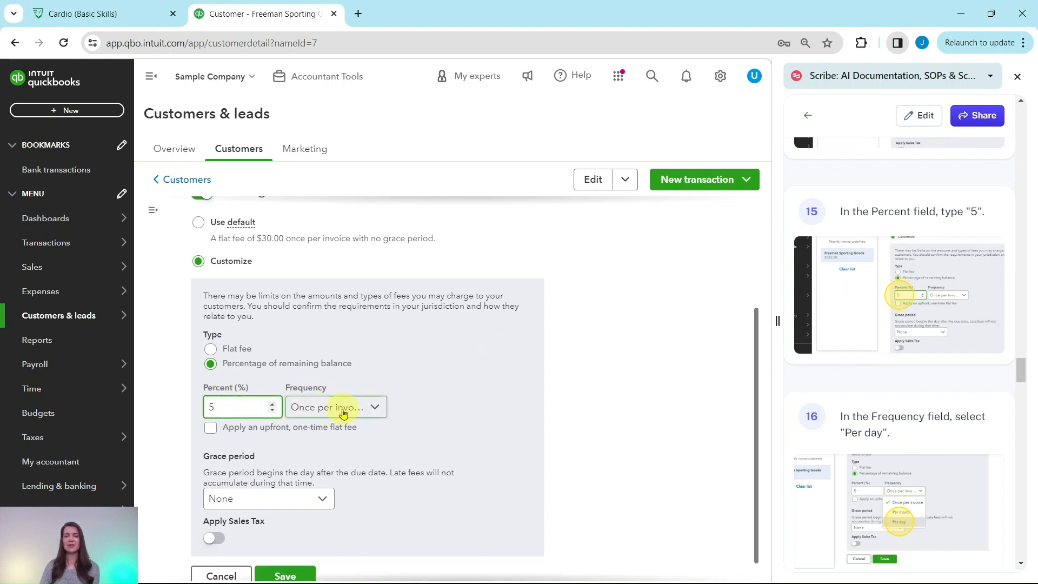
{"action": "left_click", "coordinate": [361, 413]}
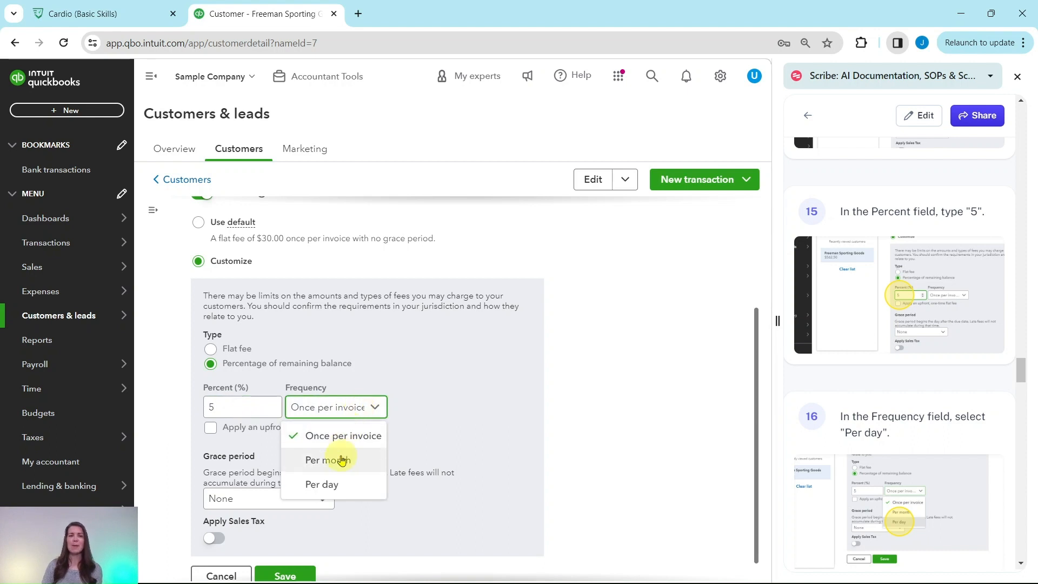
{"action": "left_click", "coordinate": [327, 489]}
Look through the grace period options, keep None, and save the customer's late fee settings
{"action": "scroll", "coordinate": [877, 422], "scroll_direction": "down", "scroll_amount": 6}
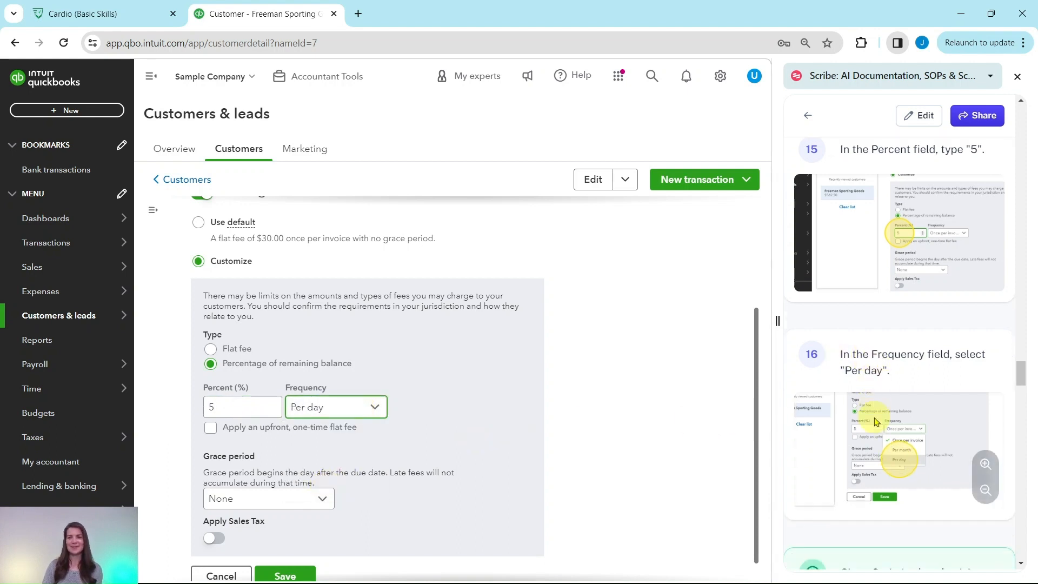
{"action": "scroll", "coordinate": [876, 422], "scroll_direction": "down", "scroll_amount": 1}
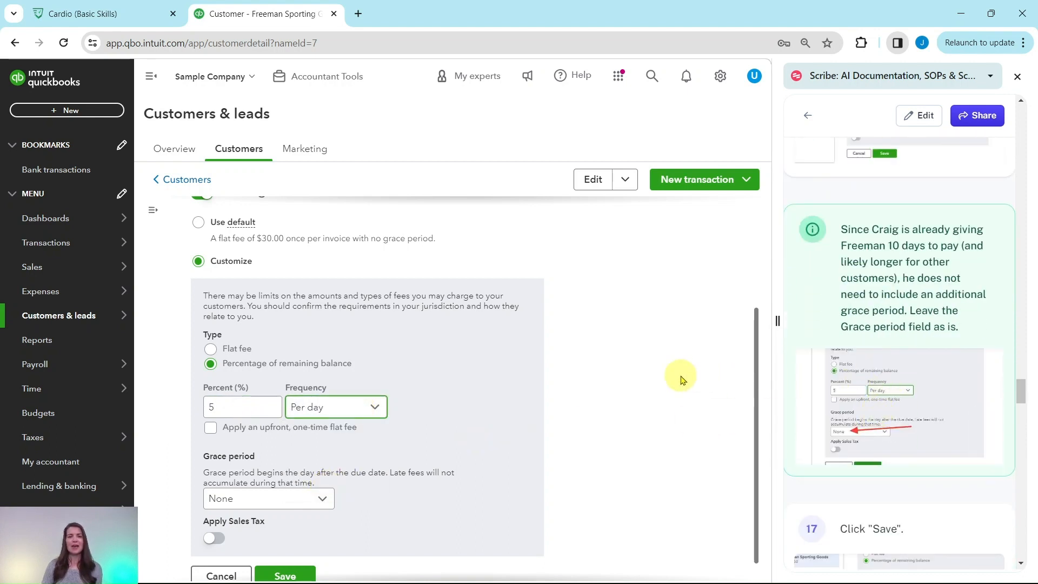
{"action": "scroll", "coordinate": [680, 368], "scroll_direction": "down", "scroll_amount": 1}
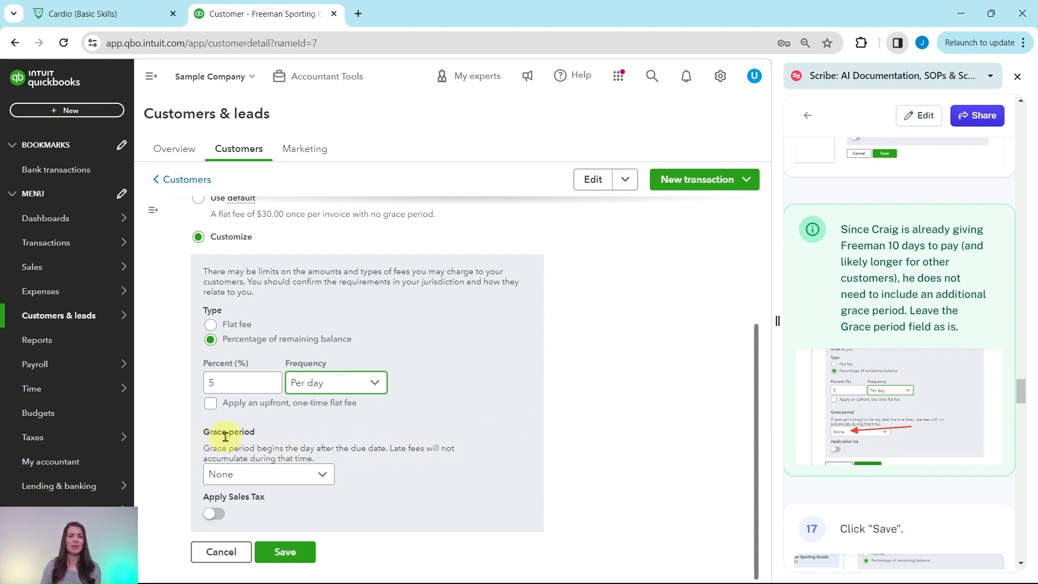
{"action": "left_click", "coordinate": [301, 482]}
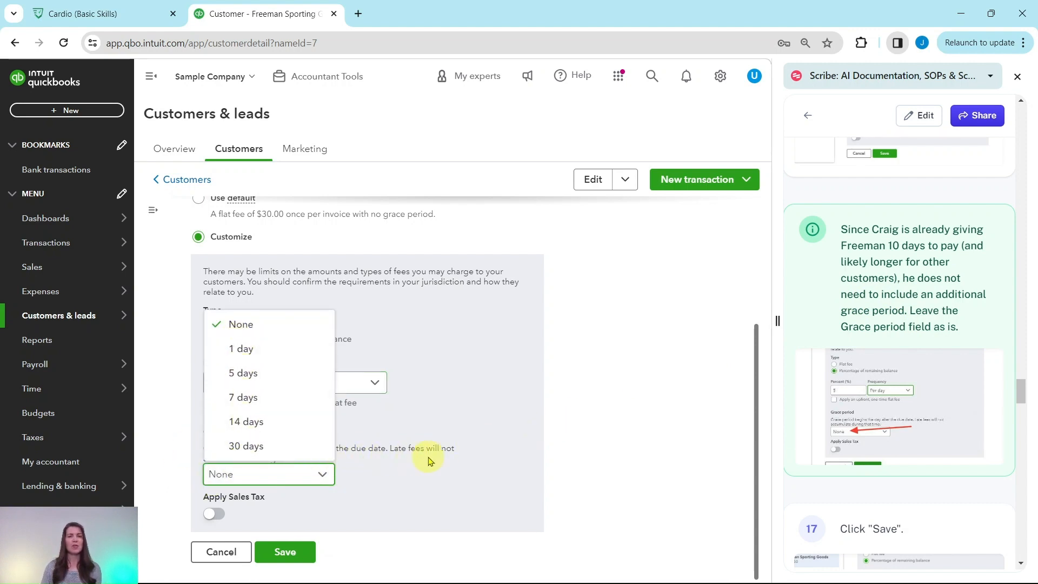
{"action": "left_click", "coordinate": [458, 478]}
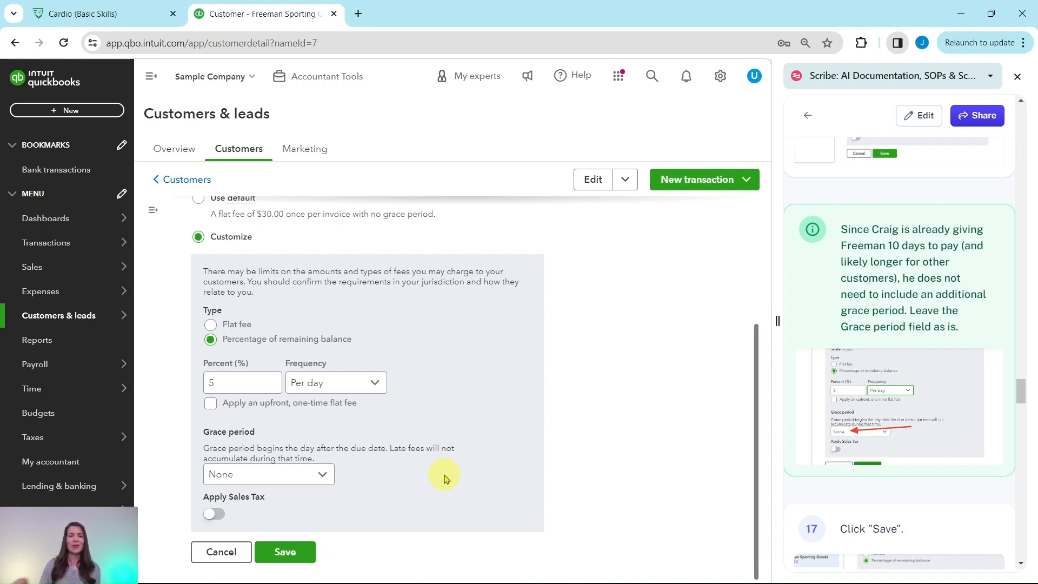
{"action": "left_click", "coordinate": [286, 555]}
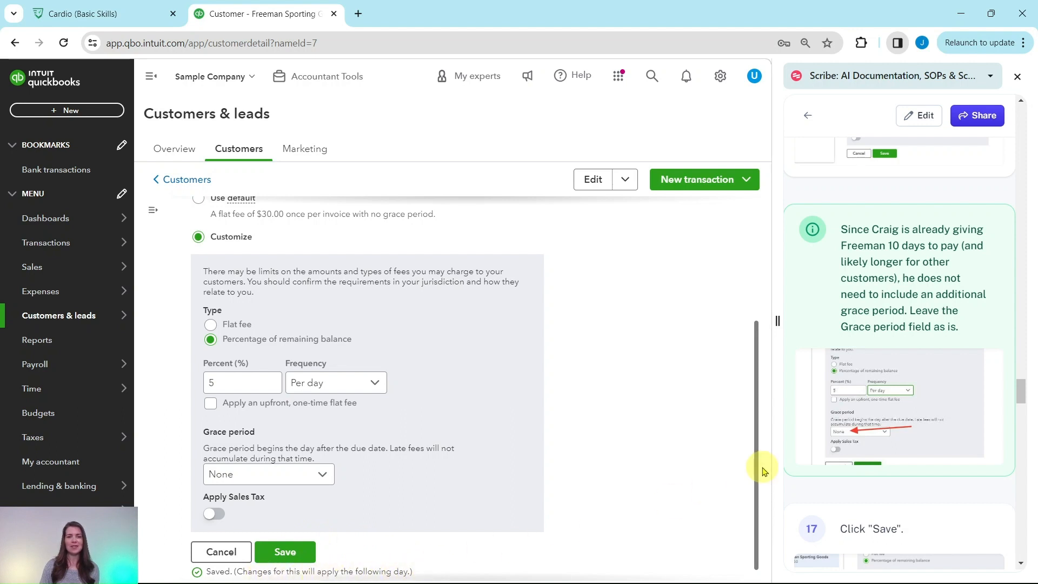
Open the Freeman Sporting Goods customer information for editing
{"action": "scroll", "coordinate": [844, 447], "scroll_direction": "down", "scroll_amount": 5}
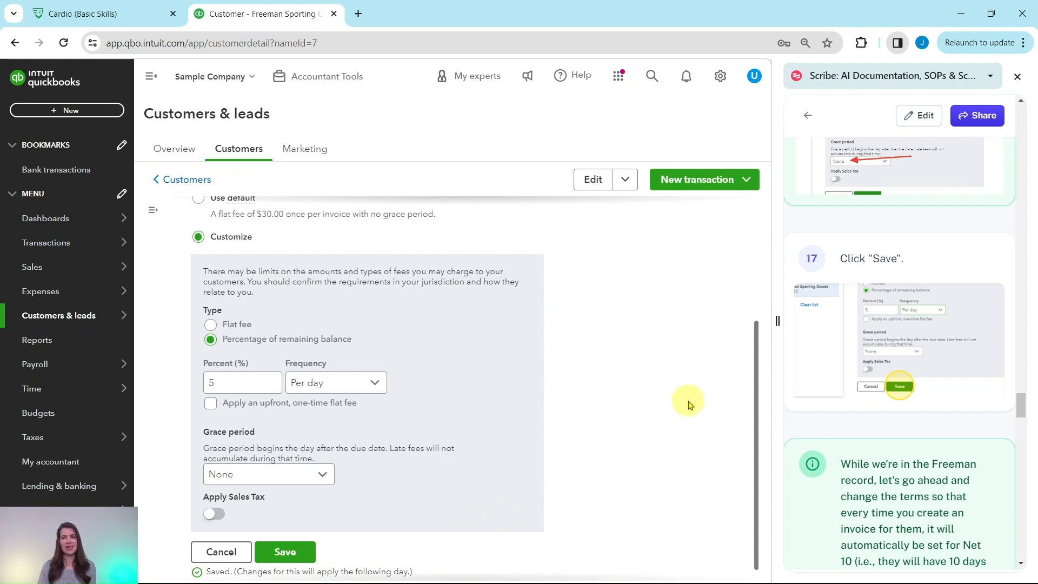
{"action": "scroll", "coordinate": [690, 397], "scroll_direction": "down", "scroll_amount": 1}
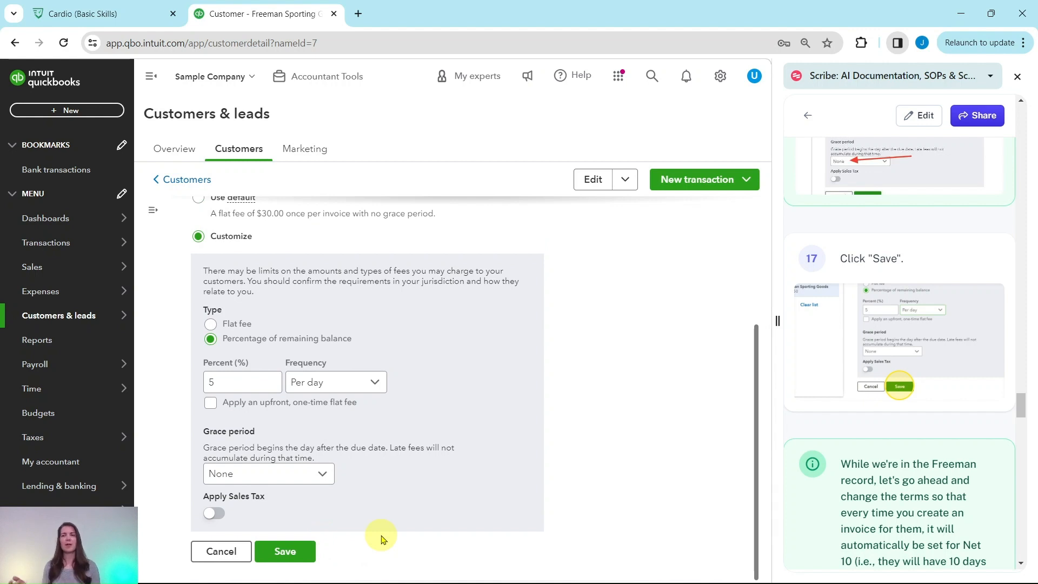
{"action": "scroll", "coordinate": [922, 413], "scroll_direction": "down", "scroll_amount": 5}
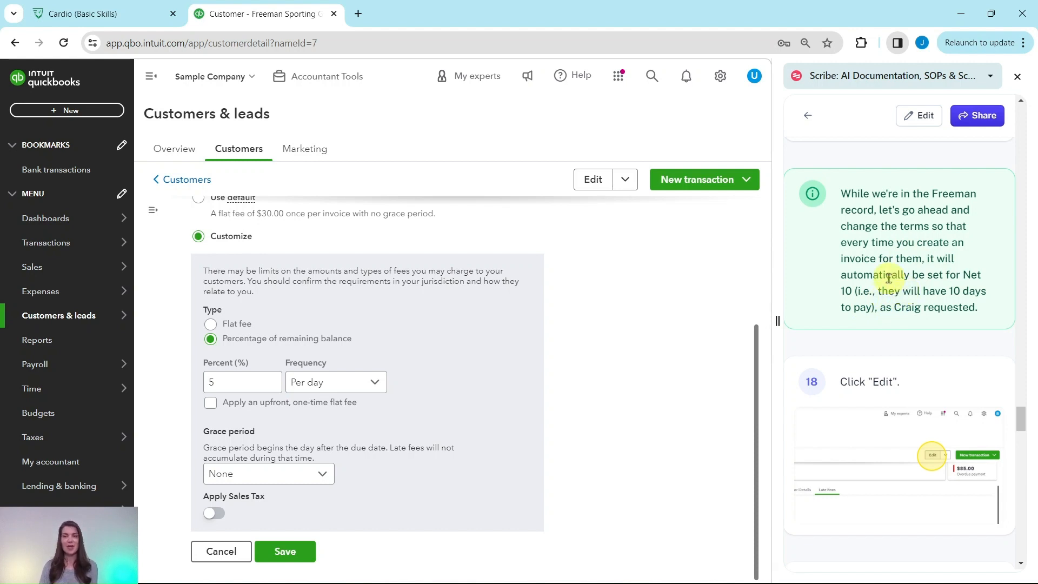
{"action": "scroll", "coordinate": [889, 280], "scroll_direction": "down", "scroll_amount": 3}
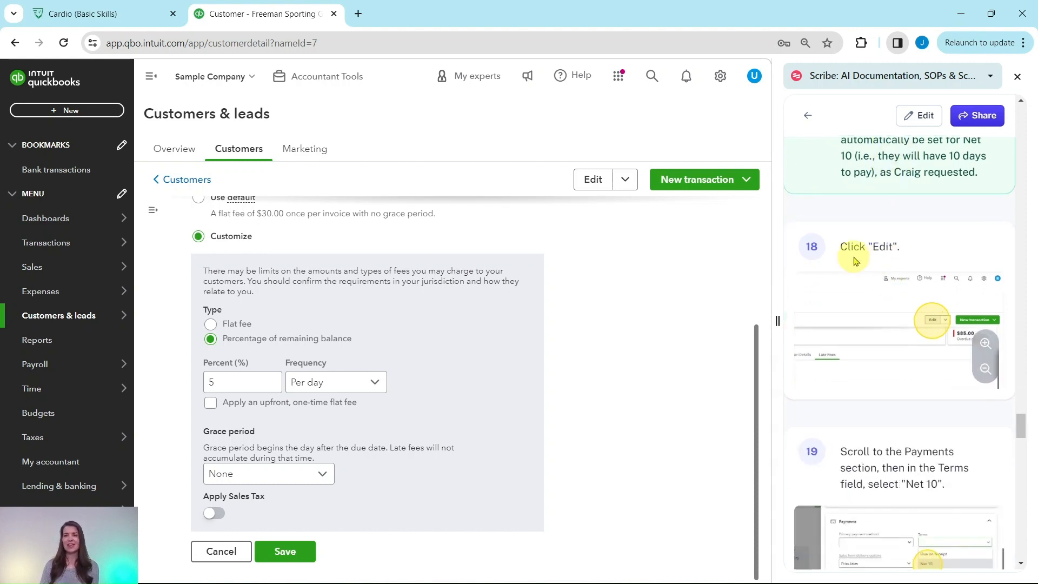
{"action": "left_click", "coordinate": [596, 182]}
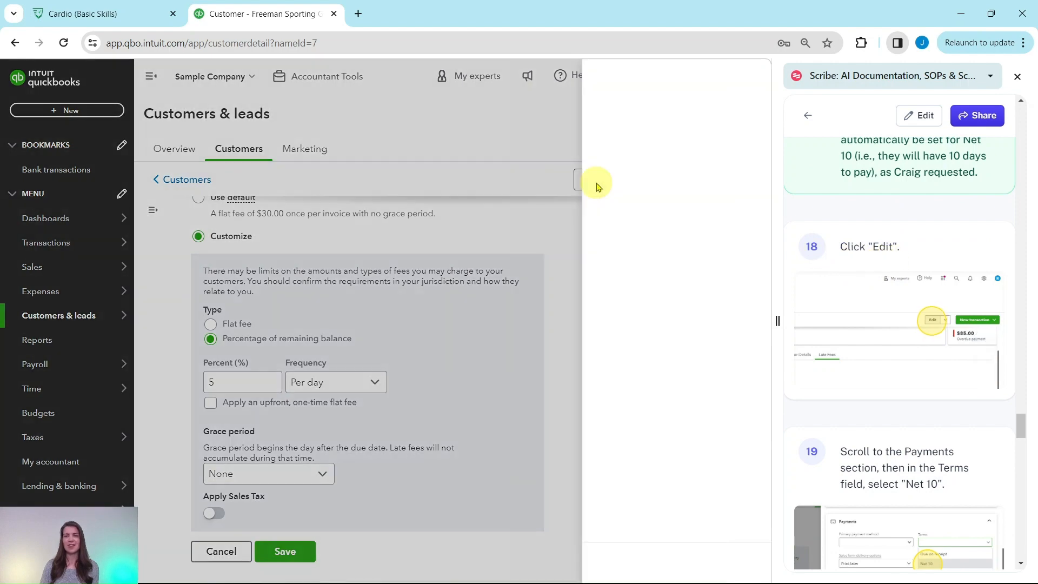
Set the payment terms for Freeman Sporting Goods to Net 10 and save the customer record
{"action": "scroll", "coordinate": [866, 335], "scroll_direction": "down", "scroll_amount": 3}
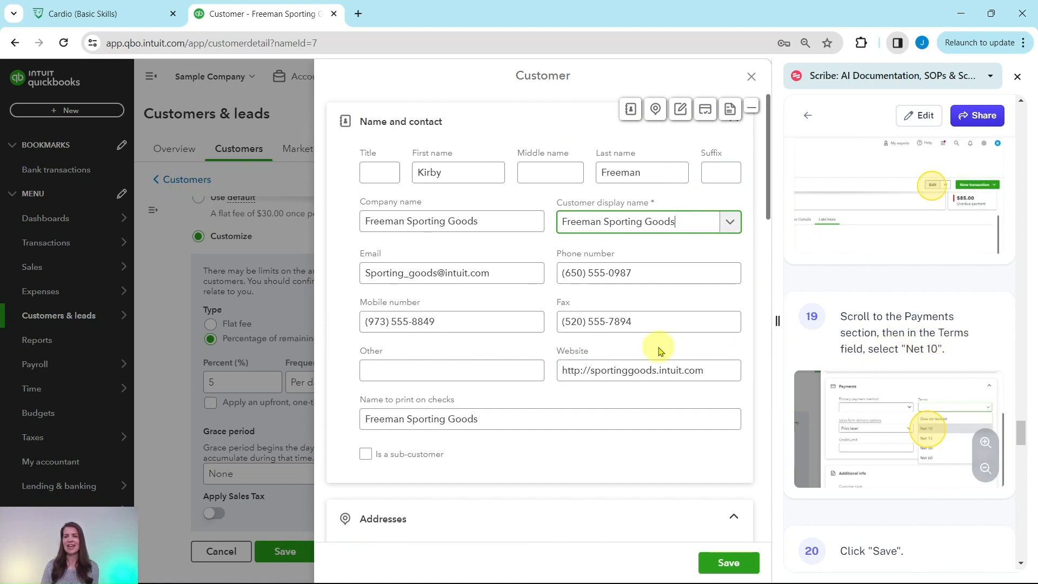
{"action": "scroll", "coordinate": [456, 208], "scroll_direction": "down", "scroll_amount": 6}
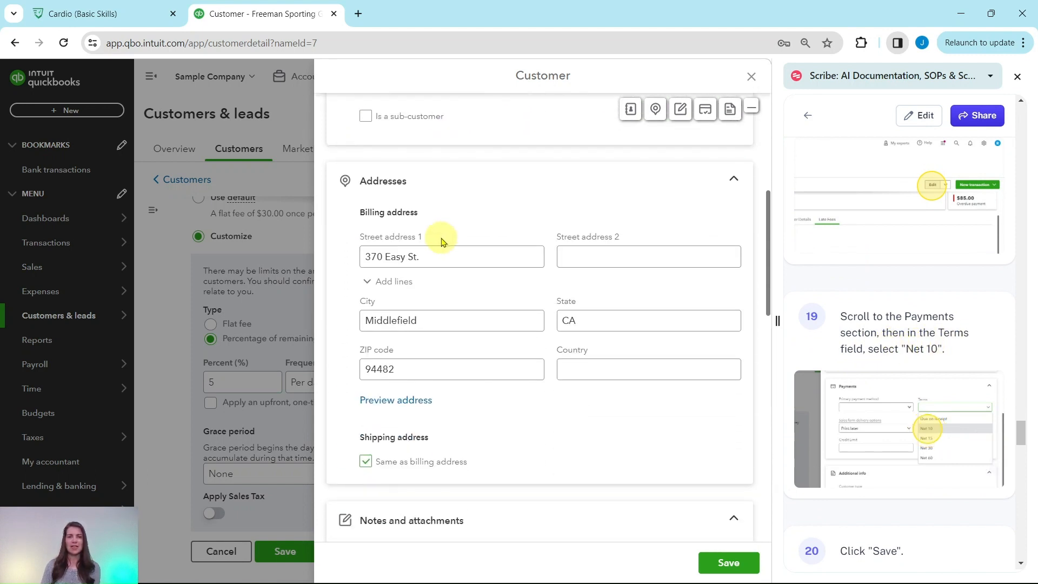
{"action": "scroll", "coordinate": [441, 242], "scroll_direction": "down", "scroll_amount": 5}
{"action": "scroll", "coordinate": [438, 276], "scroll_direction": "down", "scroll_amount": 4}
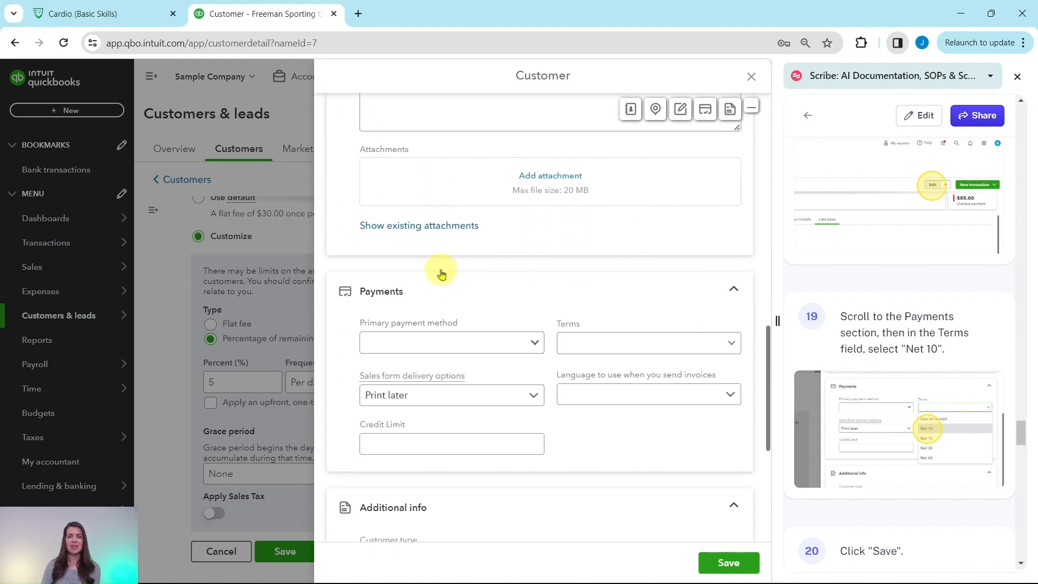
{"action": "scroll", "coordinate": [442, 273], "scroll_direction": "down", "scroll_amount": 2}
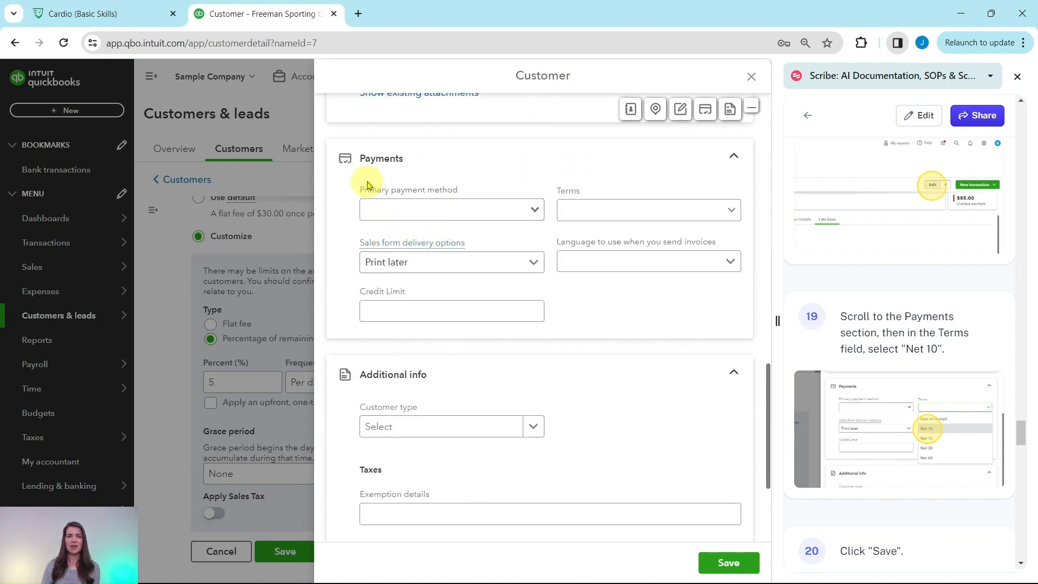
{"action": "left_click", "coordinate": [590, 213]}
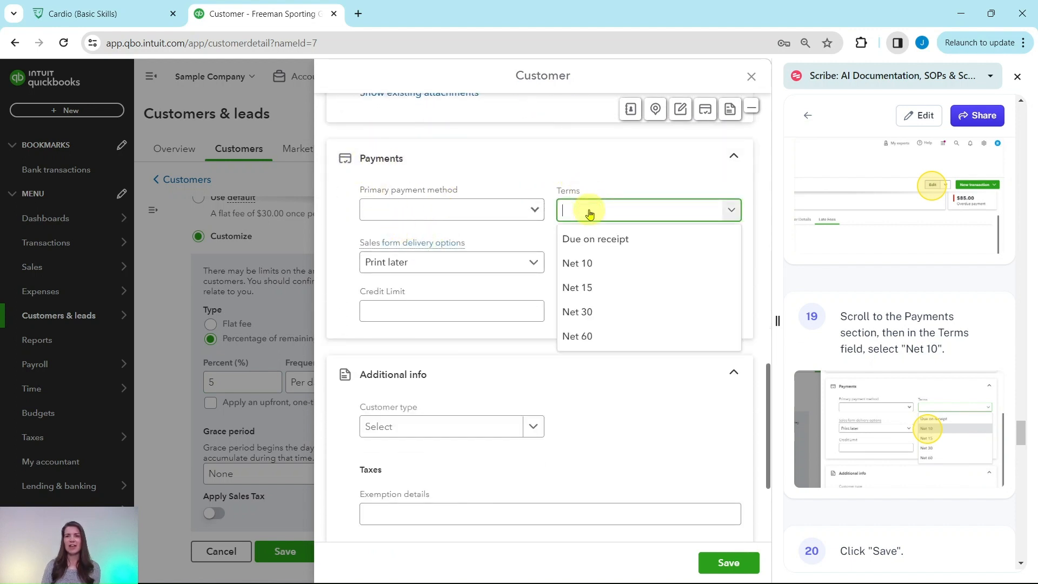
{"action": "left_click", "coordinate": [584, 265]}
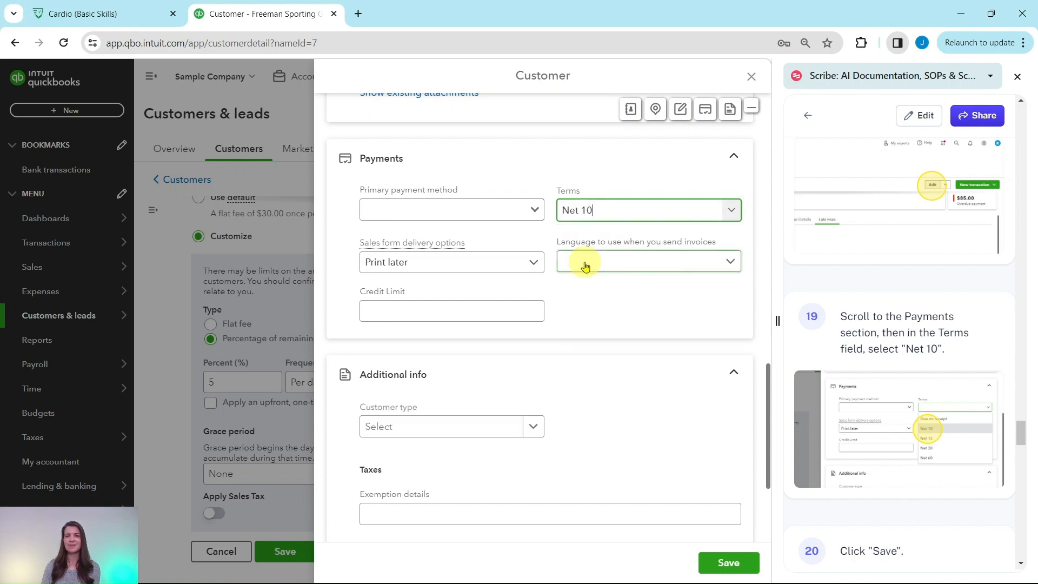
{"action": "left_click", "coordinate": [729, 564]}
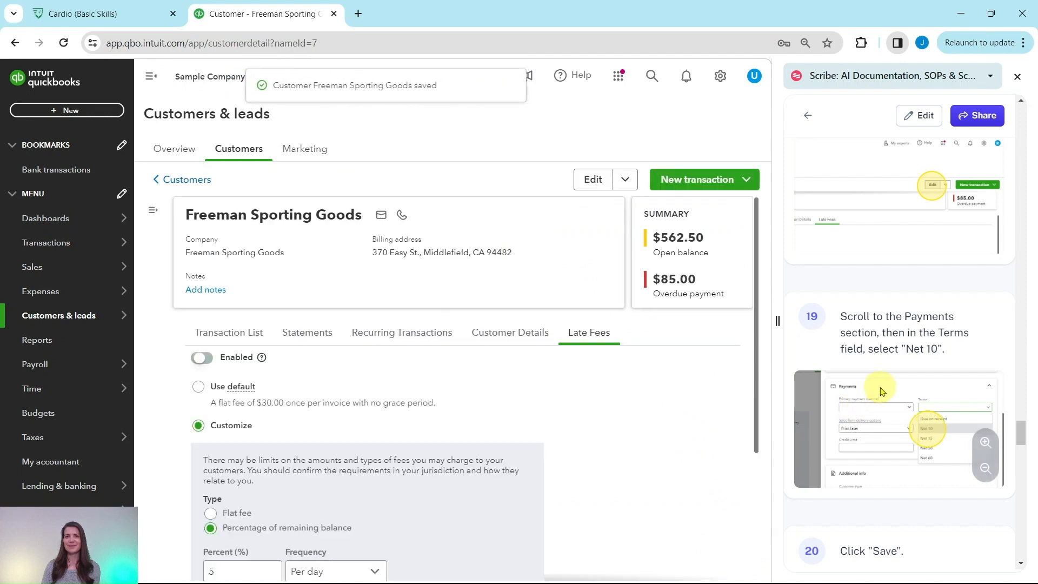
Start a new invoice for Freeman Sporting Goods from the customer's page
{"action": "scroll", "coordinate": [880, 390], "scroll_direction": "down", "scroll_amount": 2}
{"action": "scroll", "coordinate": [880, 390], "scroll_direction": "down", "scroll_amount": 8}
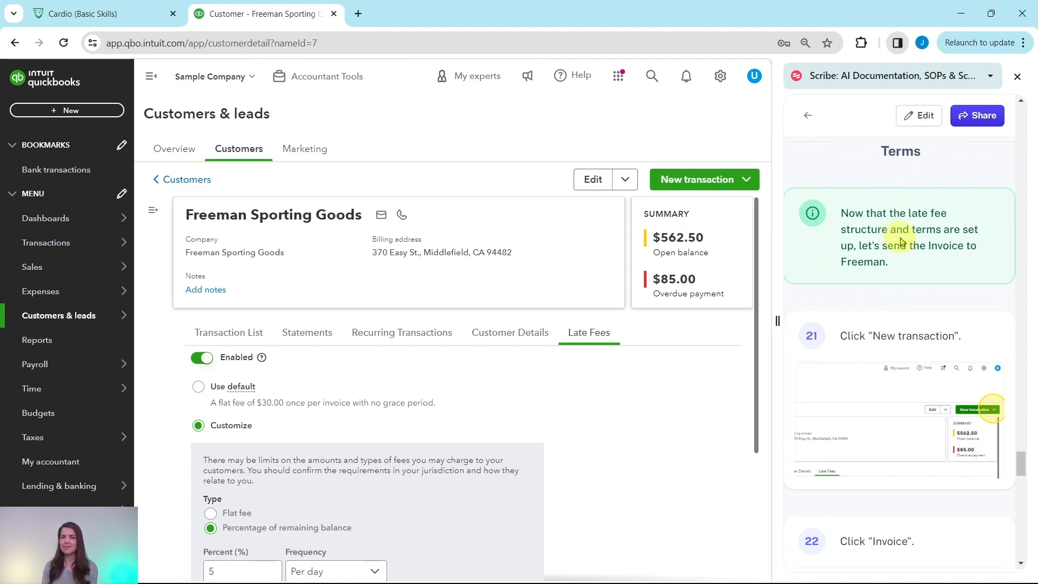
{"action": "scroll", "coordinate": [901, 242], "scroll_direction": "down", "scroll_amount": 1}
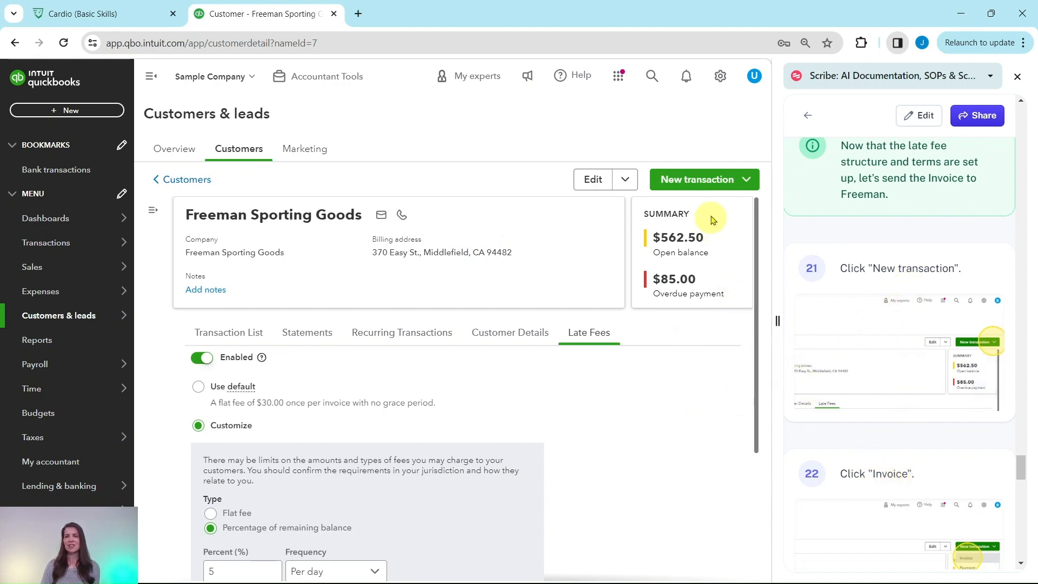
{"action": "left_click", "coordinate": [699, 182]}
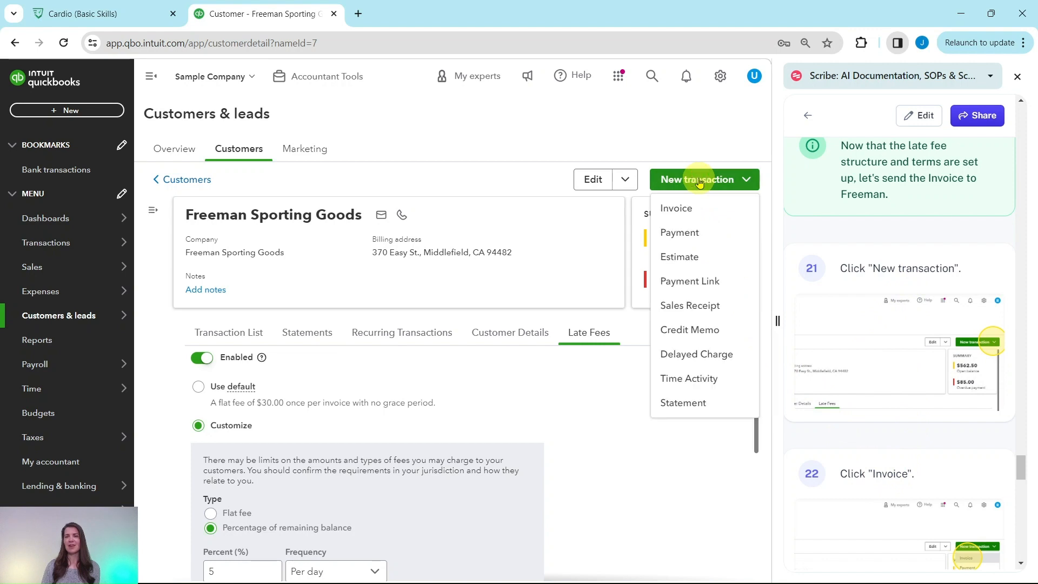
{"action": "left_click", "coordinate": [680, 210]}
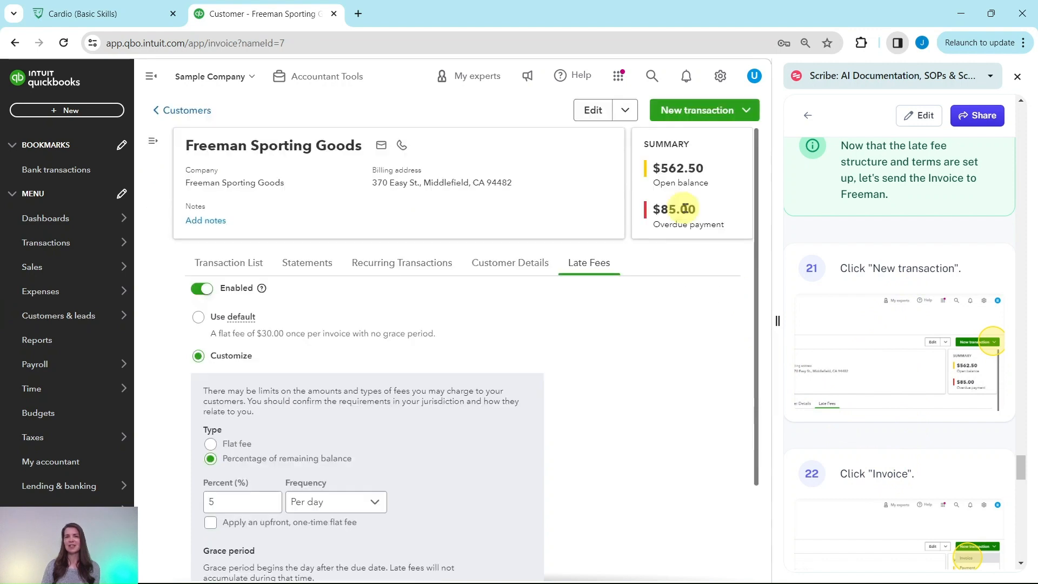
Examine the late fee details that apply to the invoice, then close the information box
{"action": "scroll", "coordinate": [973, 343], "scroll_direction": "down", "scroll_amount": 5}
{"action": "scroll", "coordinate": [969, 347], "scroll_direction": "down", "scroll_amount": 2}
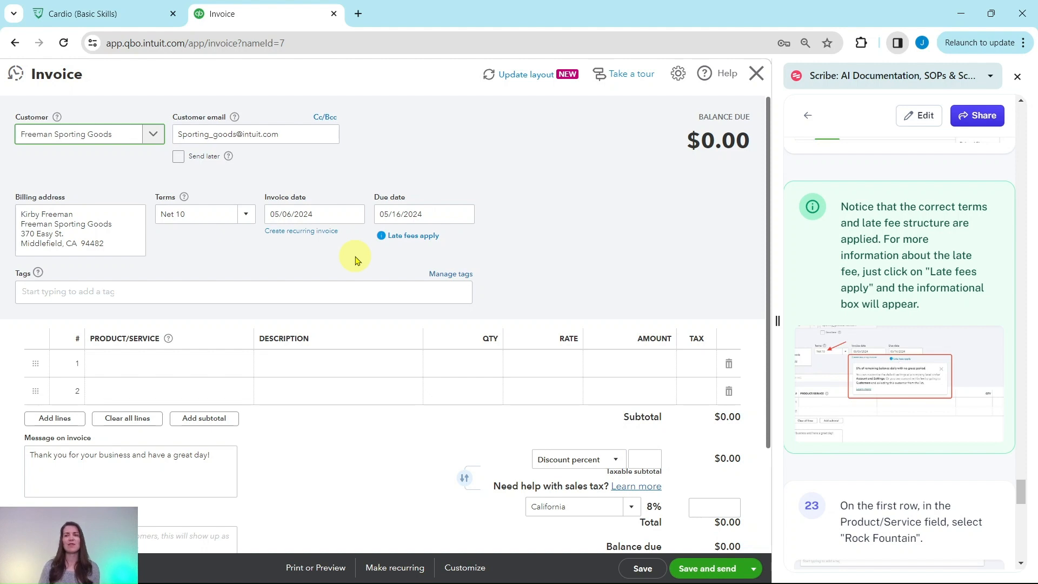
{"action": "left_click", "coordinate": [403, 238]}
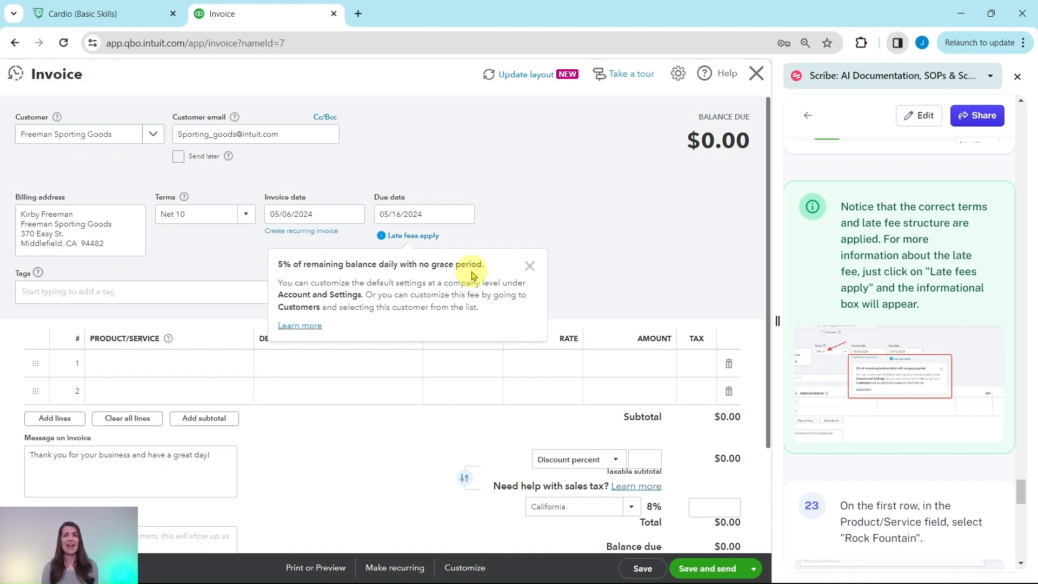
{"action": "left_click", "coordinate": [529, 266]}
Add the Rock Fountain product to the first line of the invoice
{"action": "scroll", "coordinate": [547, 273], "scroll_direction": "down", "scroll_amount": 3}
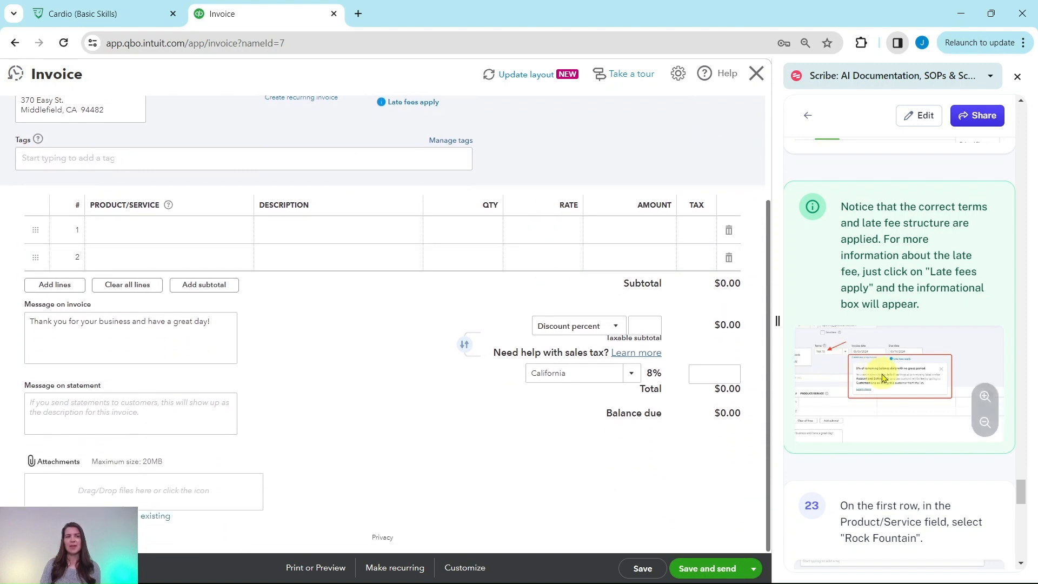
{"action": "scroll", "coordinate": [881, 389], "scroll_direction": "down", "scroll_amount": 5}
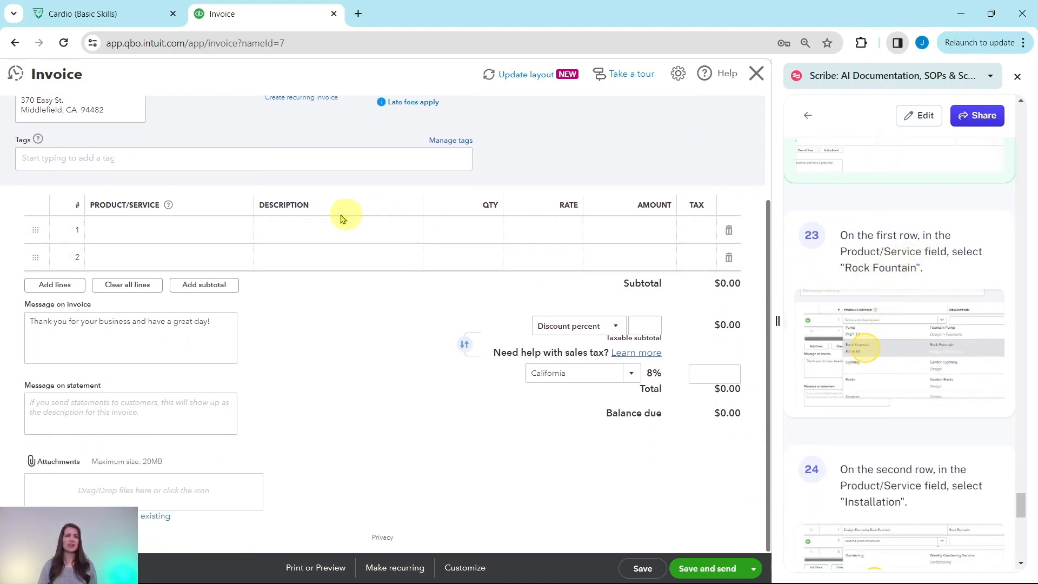
{"action": "left_click", "coordinate": [164, 232]}
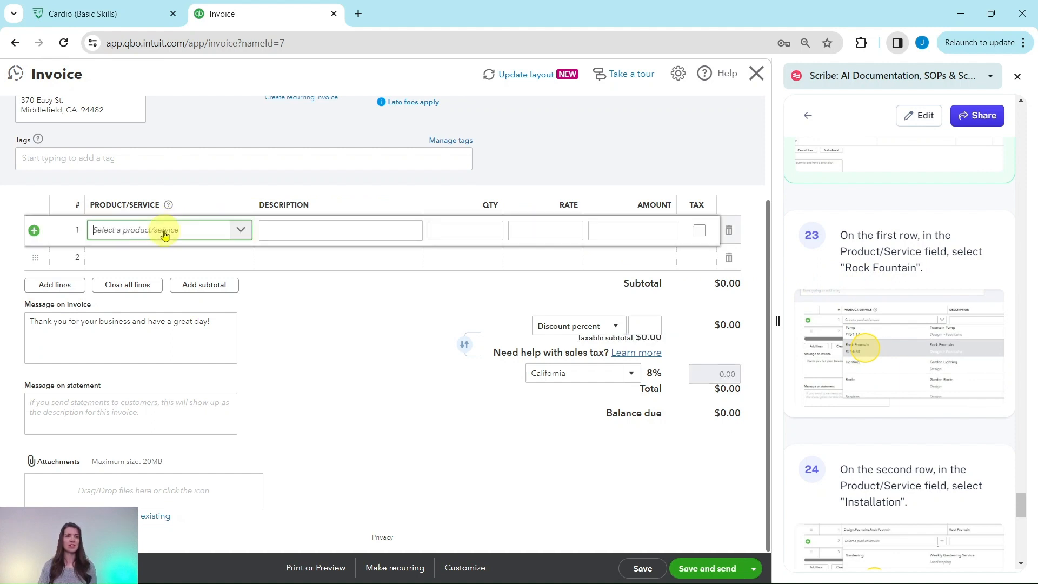
{"action": "left_click", "coordinate": [241, 232]}
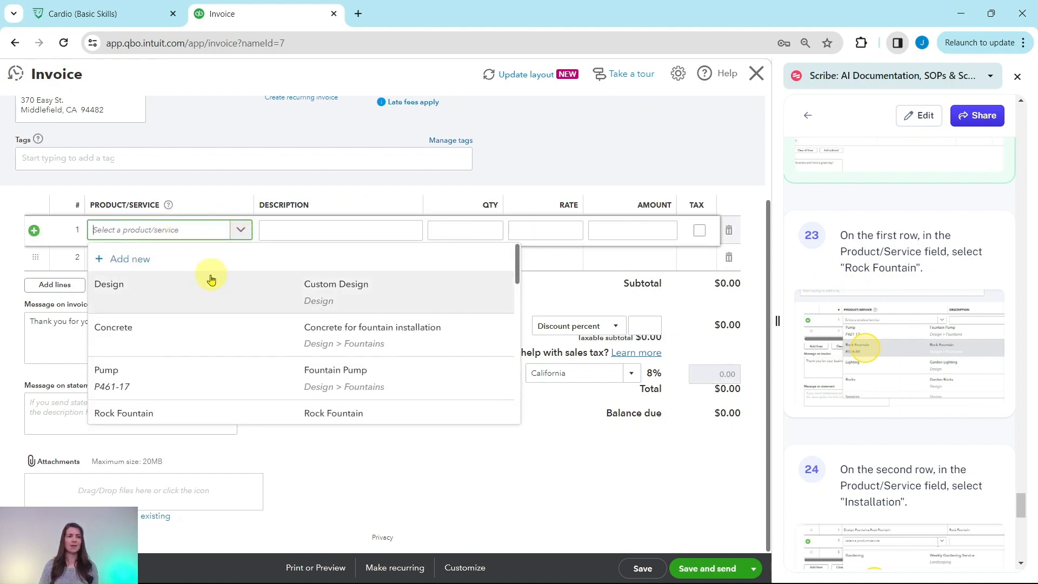
{"action": "scroll", "coordinate": [203, 273], "scroll_direction": "down", "scroll_amount": 1}
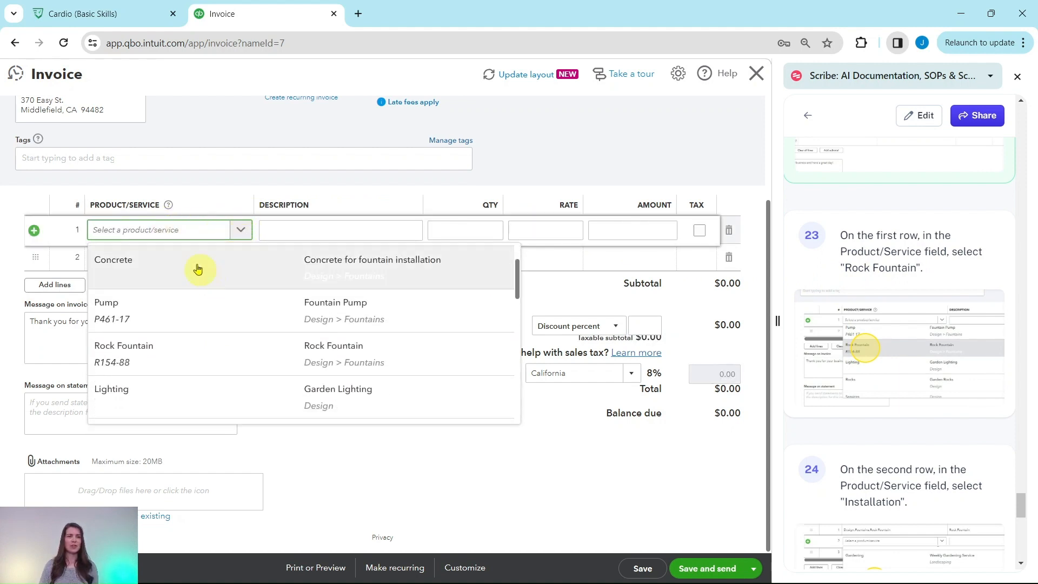
{"action": "left_click", "coordinate": [128, 354]}
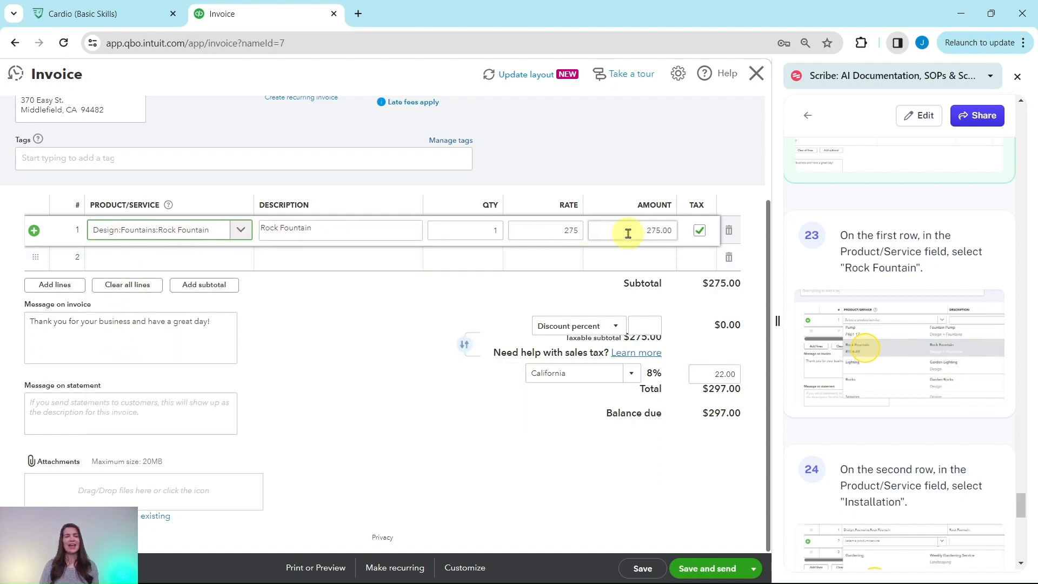
Add the Installation service from the Landscaping category to the second line of the invoice
{"action": "scroll", "coordinate": [818, 365], "scroll_direction": "down", "scroll_amount": 5}
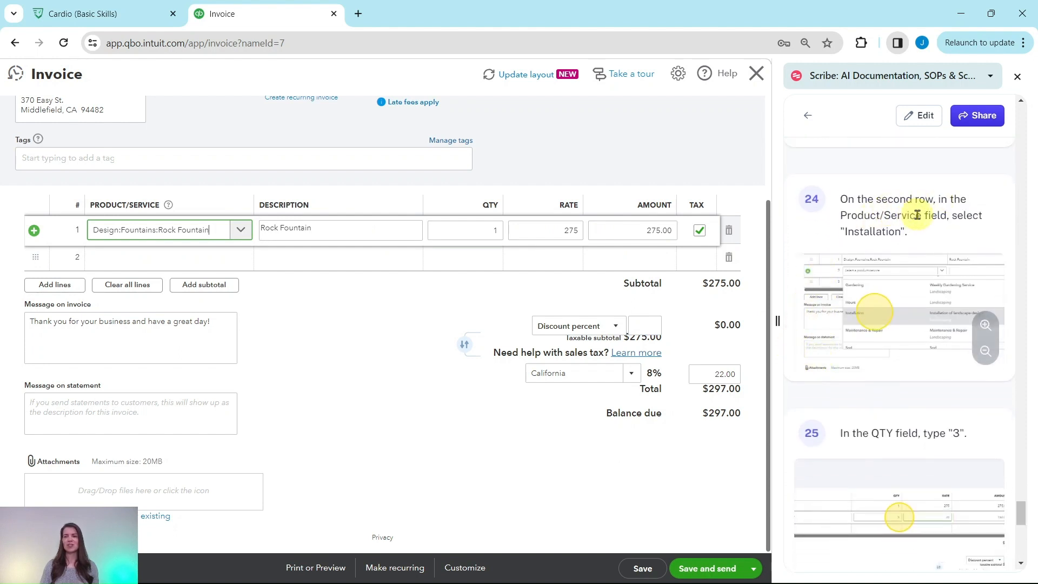
{"action": "left_click", "coordinate": [231, 265]}
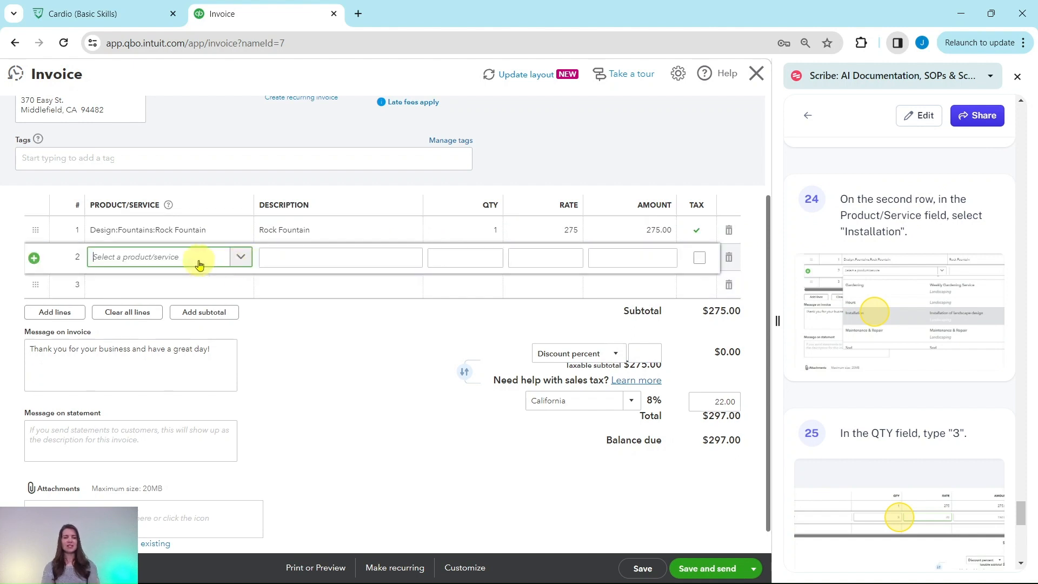
{"action": "type", "text": "install"}
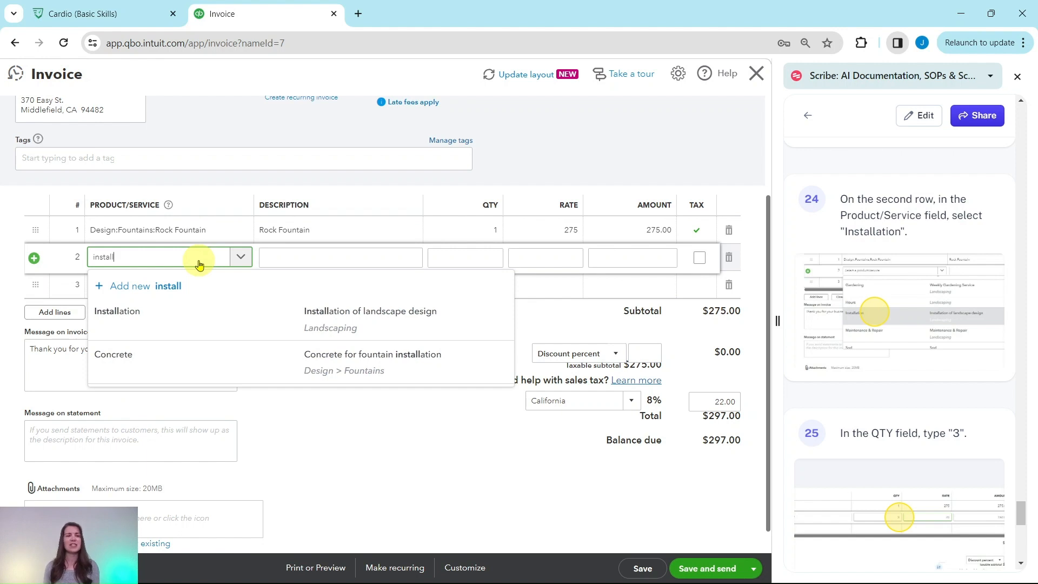
{"action": "left_click", "coordinate": [116, 320]}
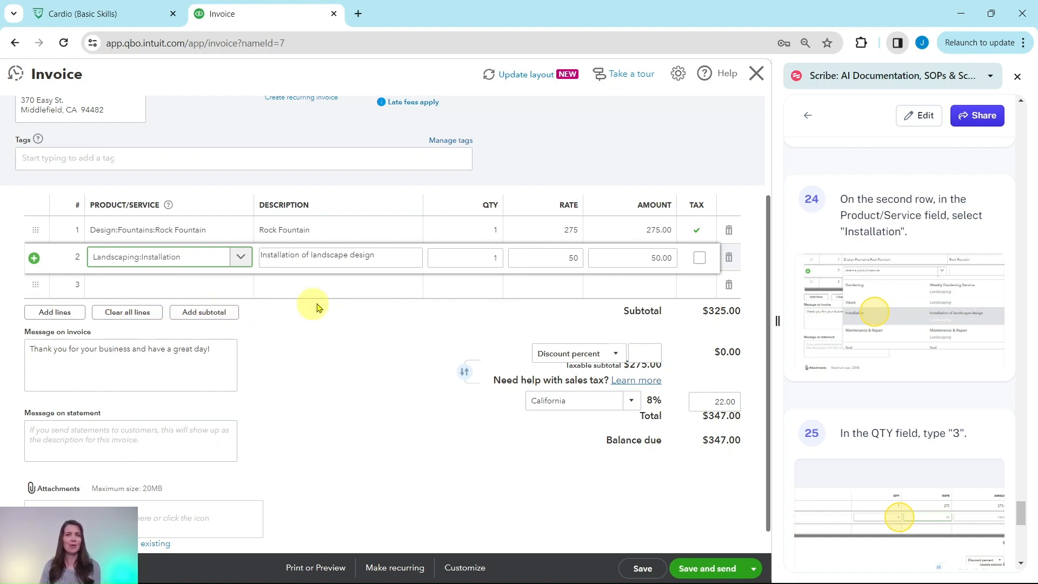
Set the Installation line's quantity to 3 and its rate to 70
{"action": "left_click", "coordinate": [496, 257]}
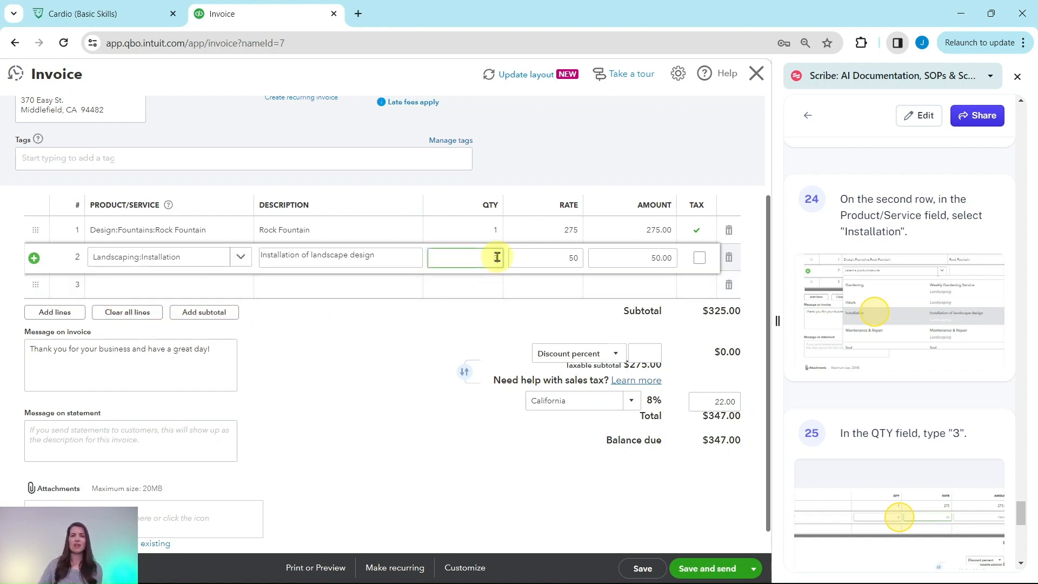
{"action": "type", "text": "3"}
{"action": "scroll", "coordinate": [854, 300], "scroll_direction": "down", "scroll_amount": 9}
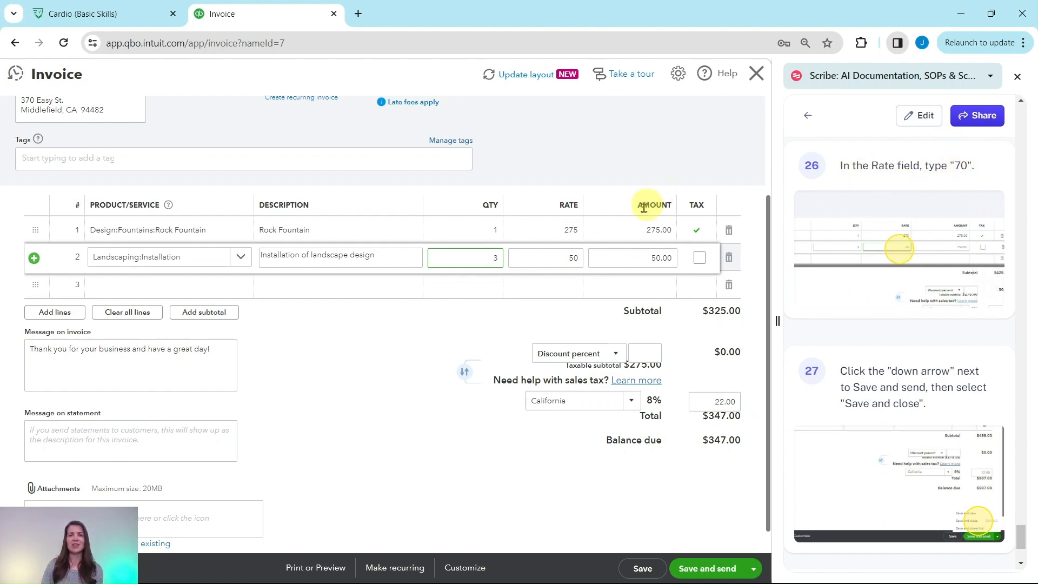
{"action": "left_click", "coordinate": [575, 259]}
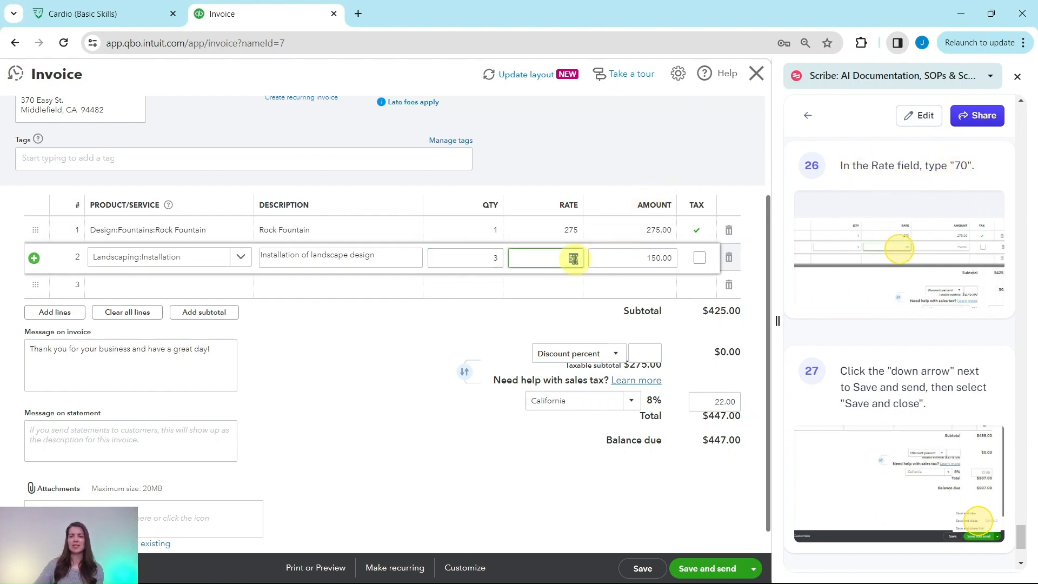
{"action": "key", "text": "BackSpace"}
{"action": "type", "text": "70"}
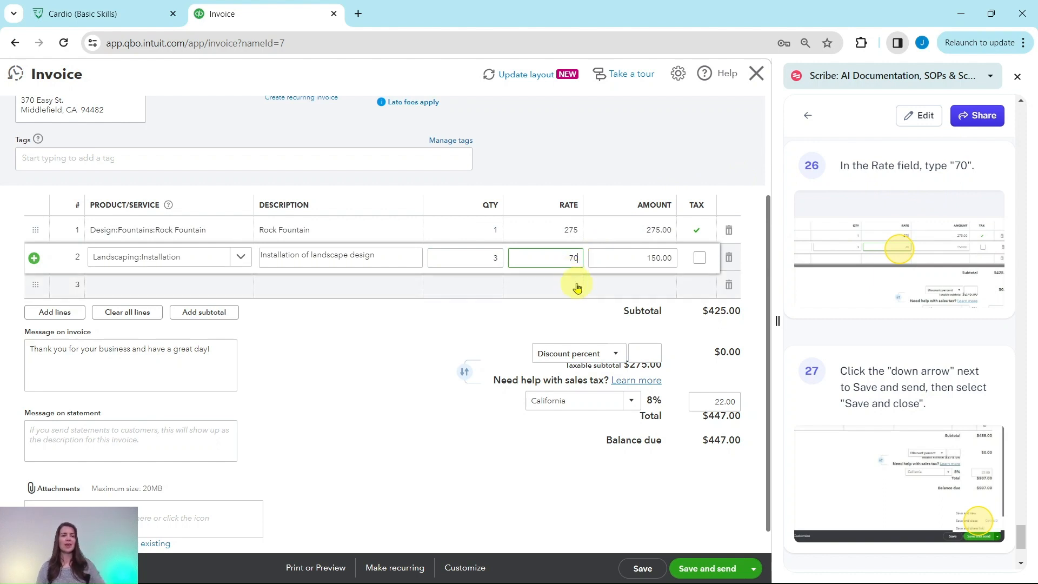
{"action": "key", "text": "Tab"}
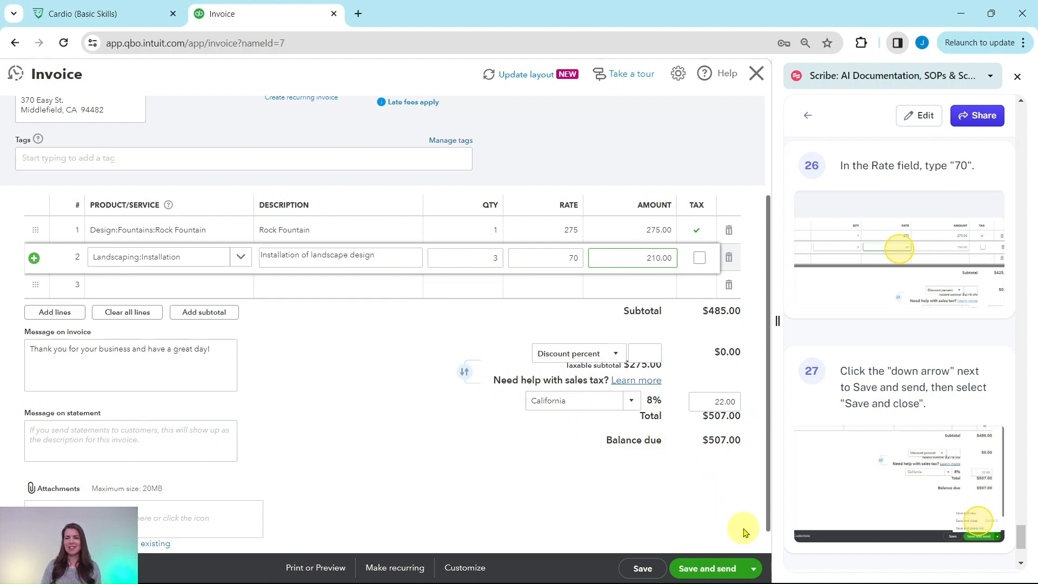
Save and close the Freeman Sporting Goods invoice without sending it
{"action": "left_click", "coordinate": [756, 574]}
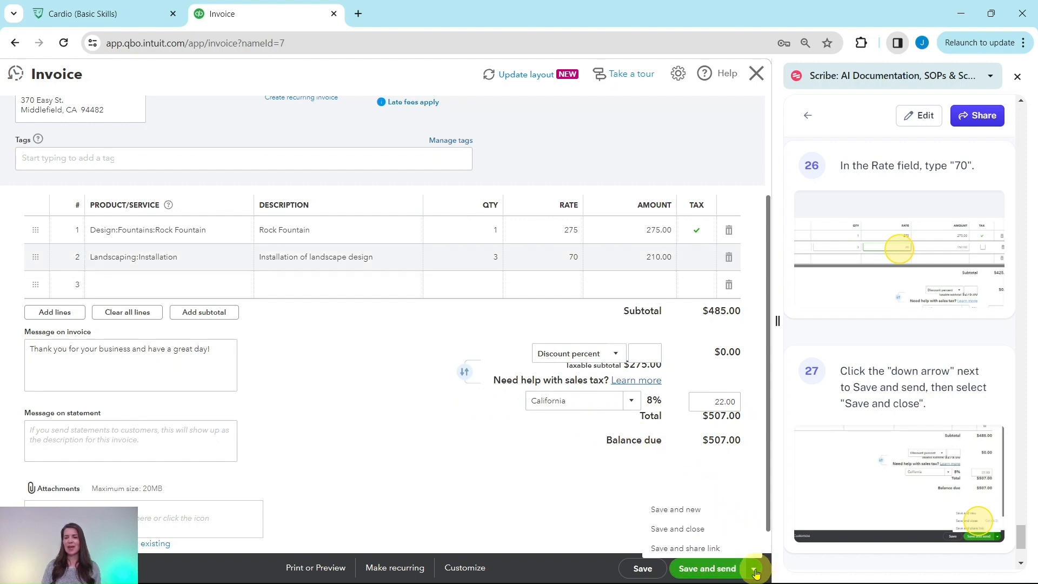
{"action": "left_click", "coordinate": [683, 530]}
{"action": "scroll", "coordinate": [892, 509], "scroll_direction": "down", "scroll_amount": 3}
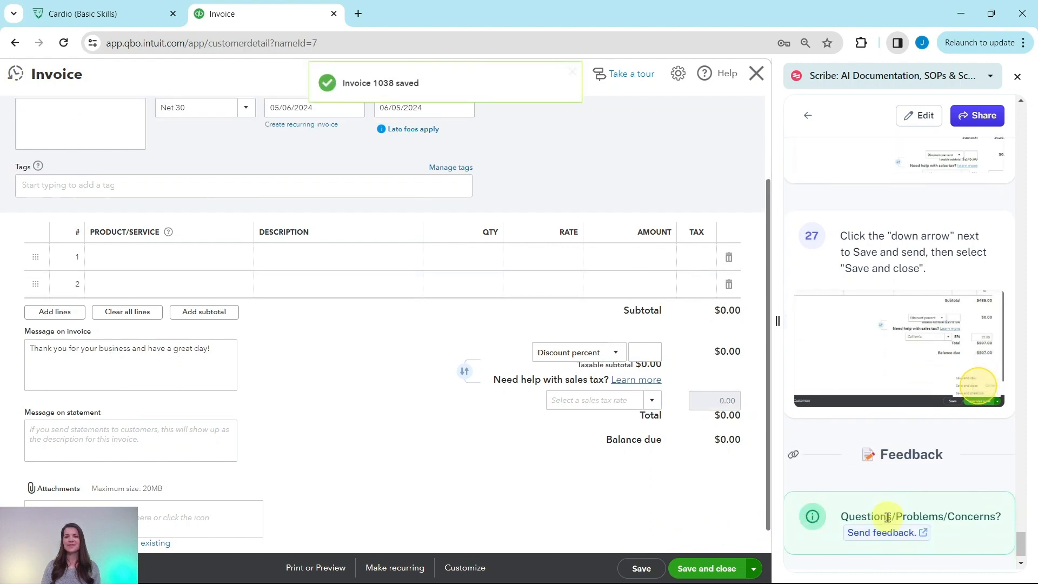